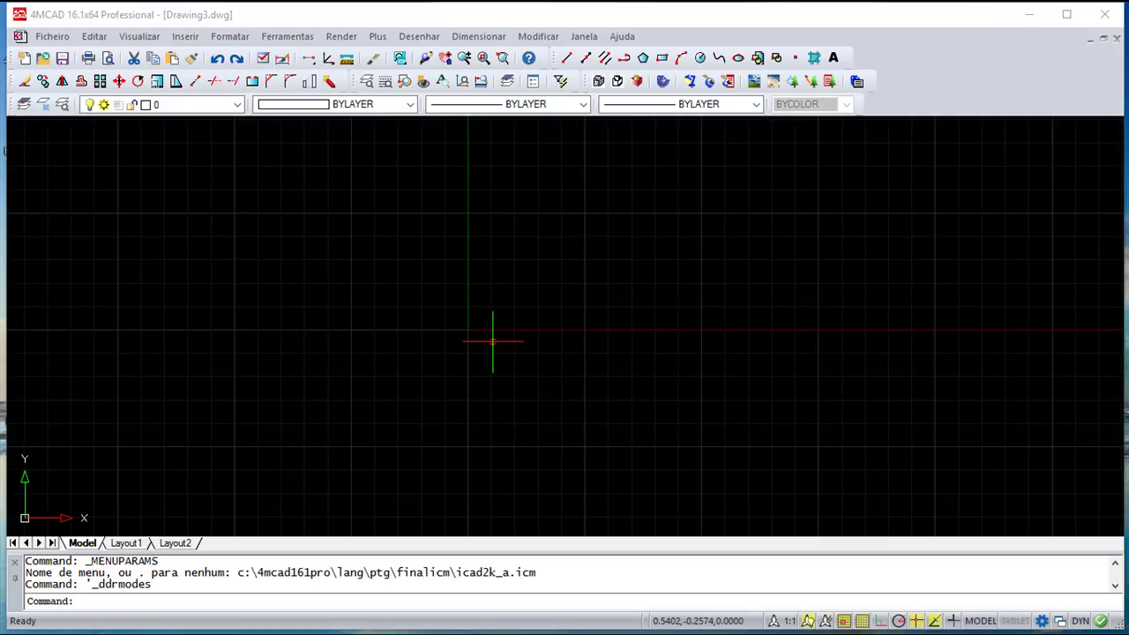
- Open the drawing settings with the SETTINGS command to view the coordinate entry options, and close the dialog
middle_drag(502, 337, 555, 330)
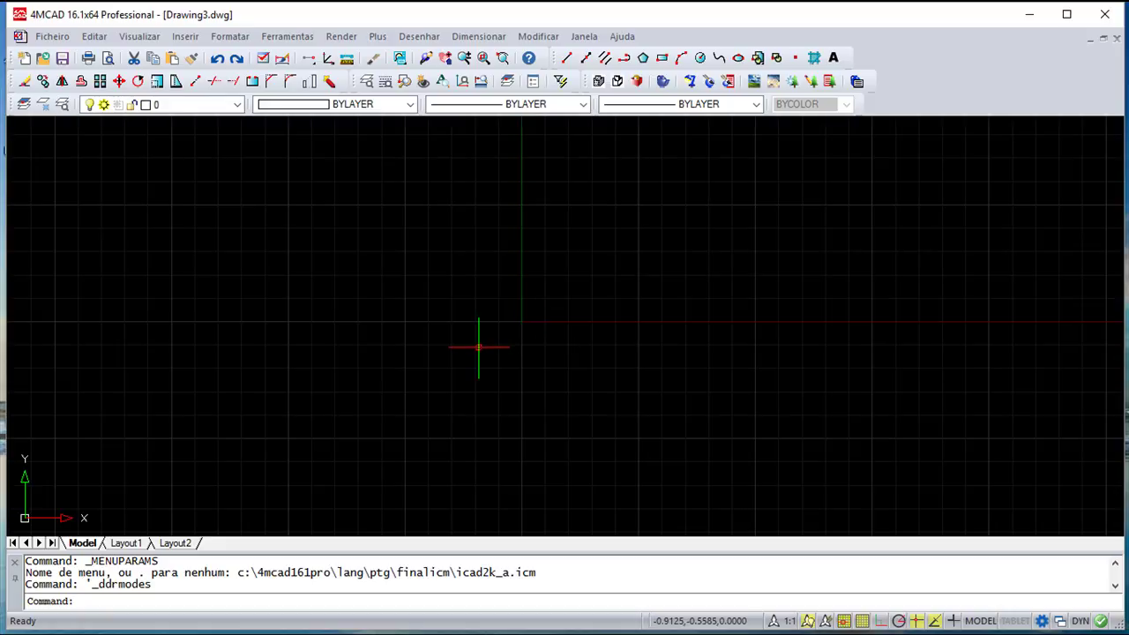
text(settings)
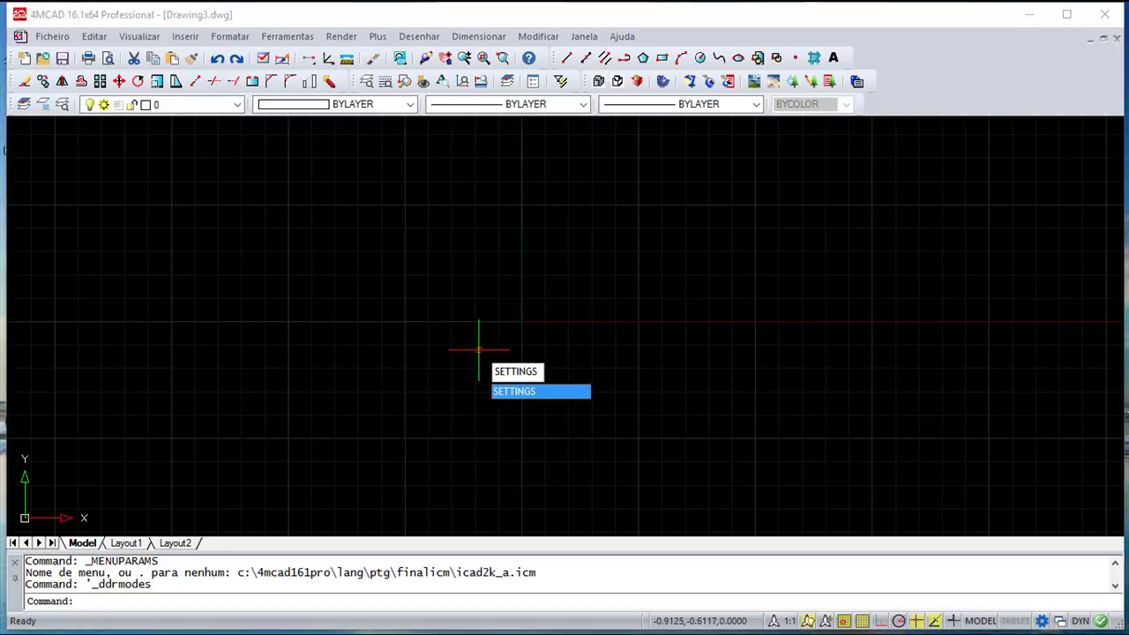
key(Return)
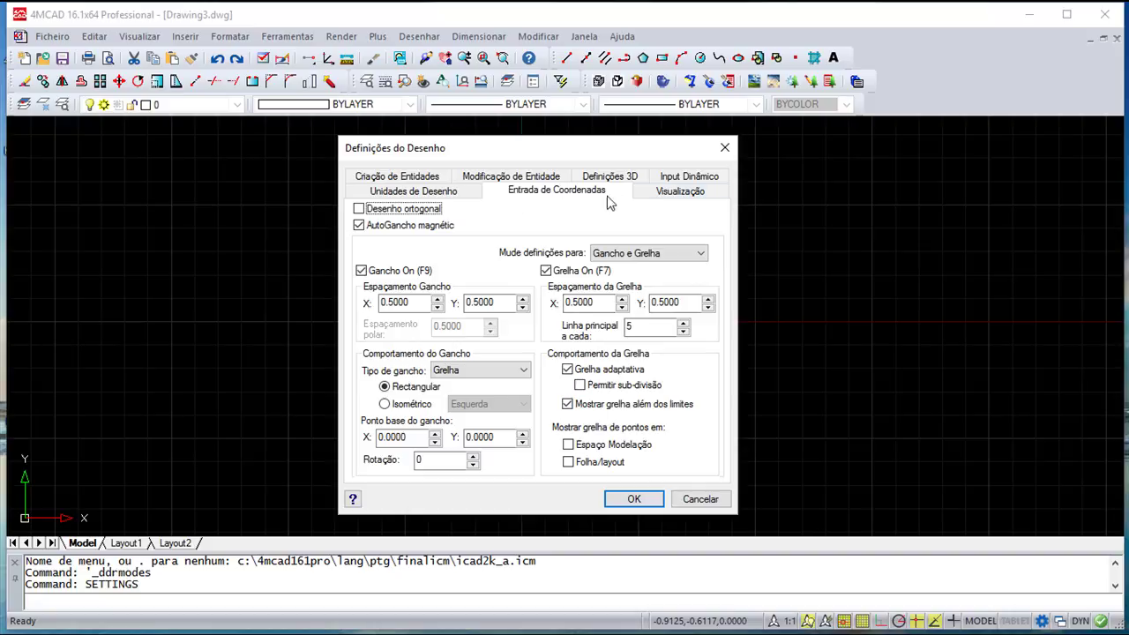
click(725, 148)
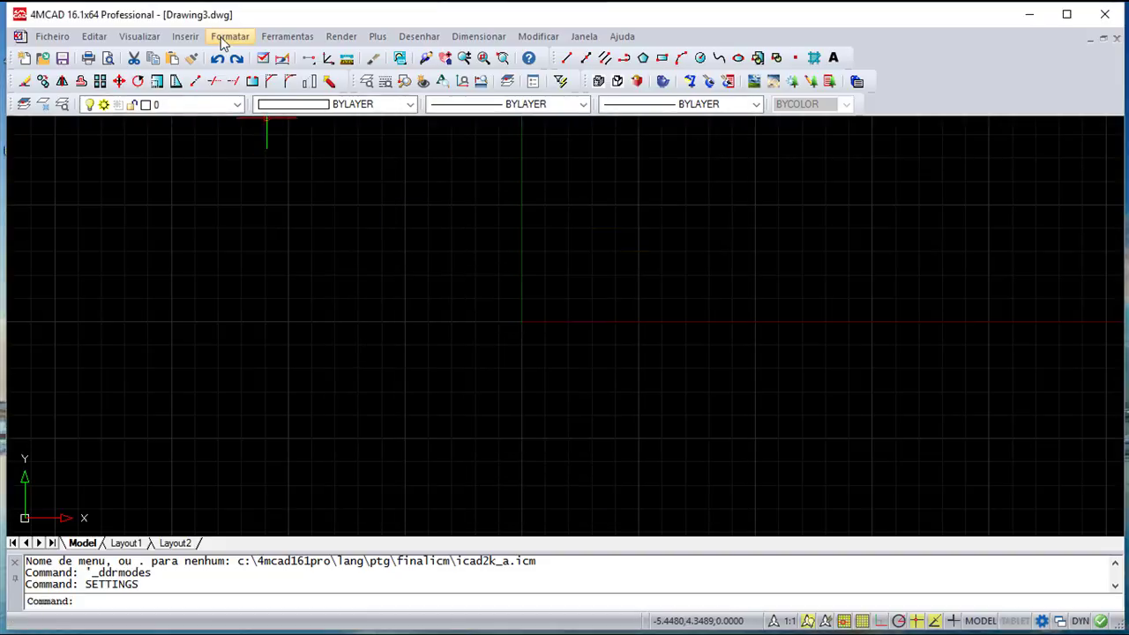
- Open the Ajudas de Desenho settings to view the snap and grid options, and close the dialog
click(294, 37)
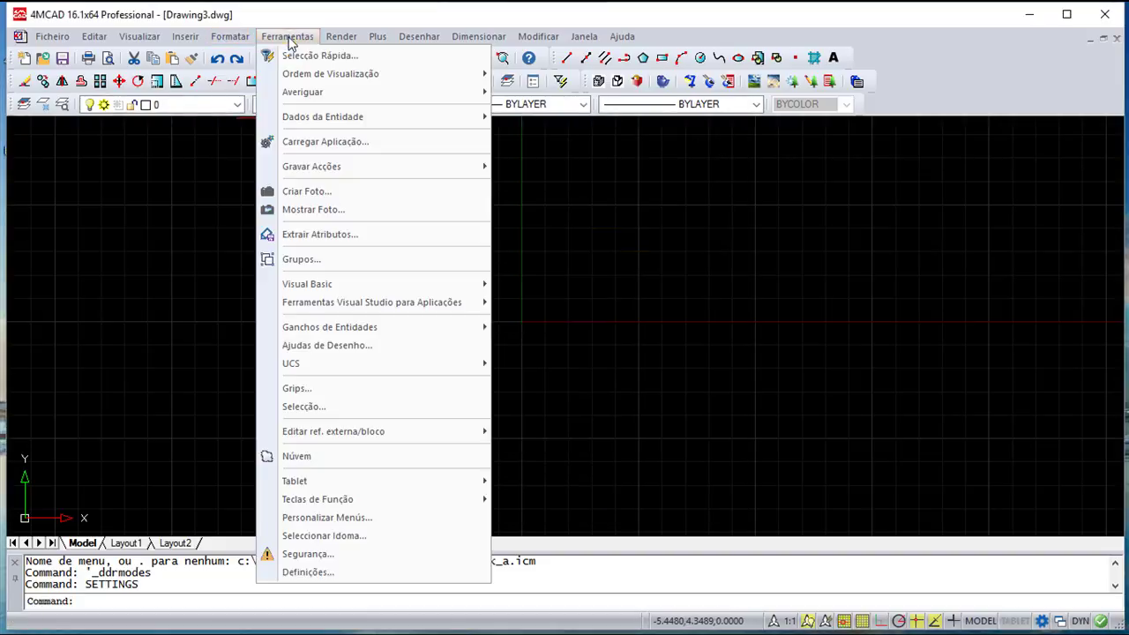
click(349, 347)
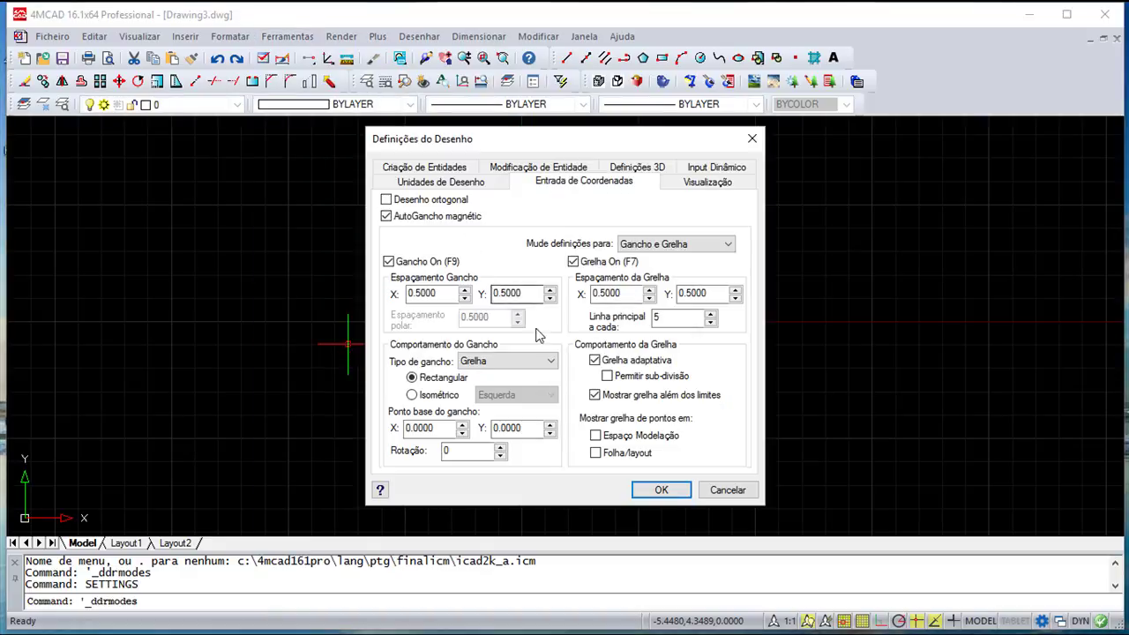
click(663, 490)
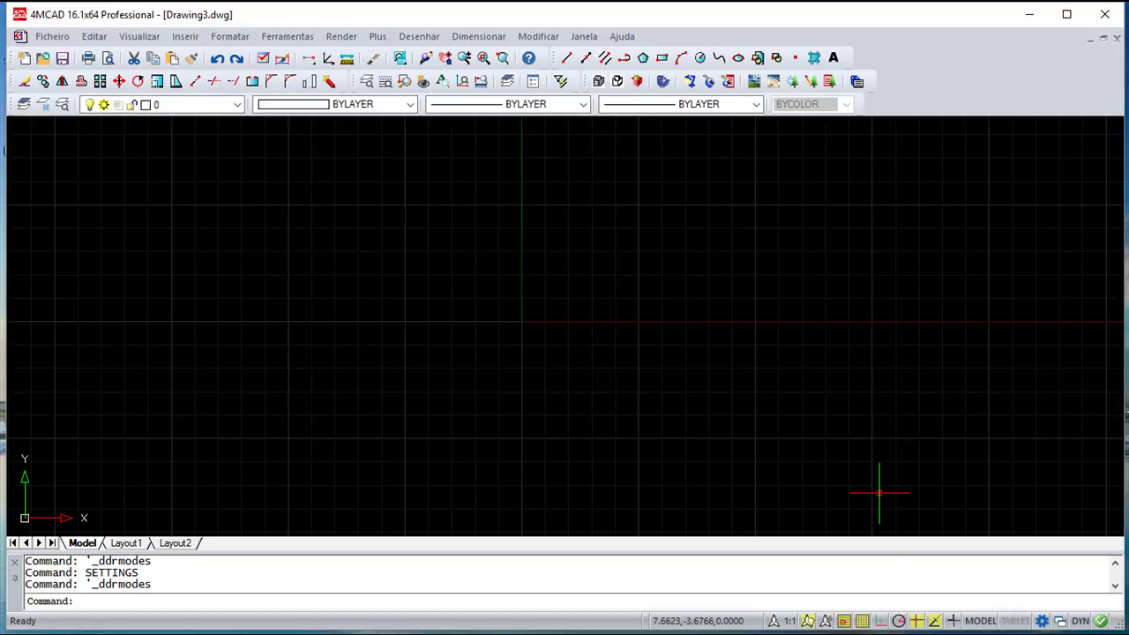
- Open the grid's settings, switch Gancho and Grelha off and back on, and confirm the dialog
right_click(868, 622)
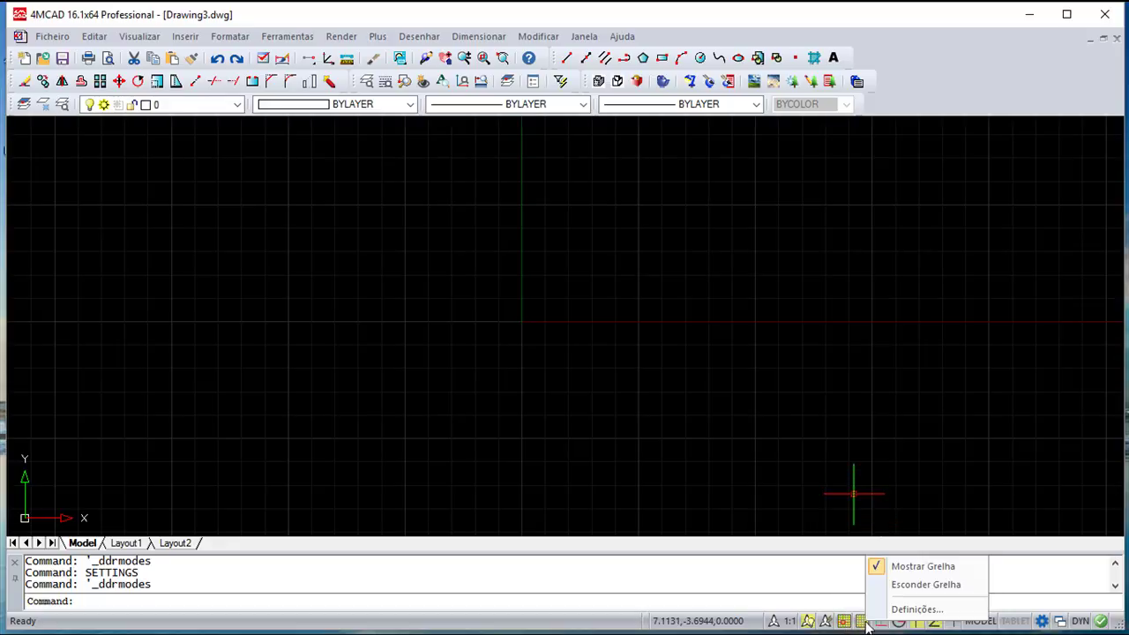
click(914, 611)
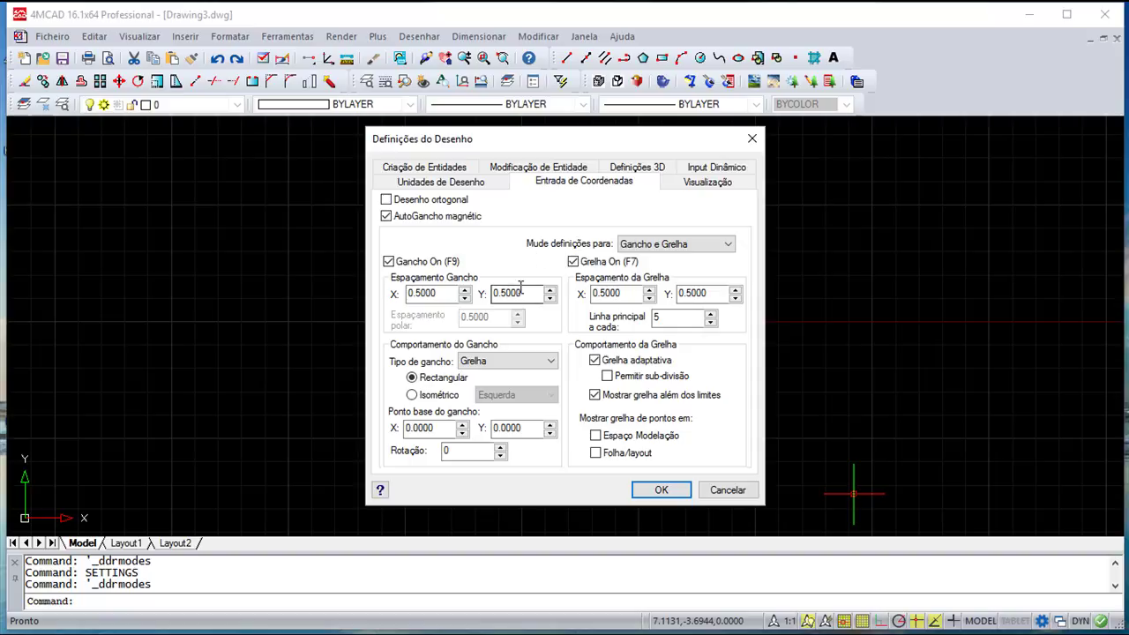
drag(511, 139, 449, 134)
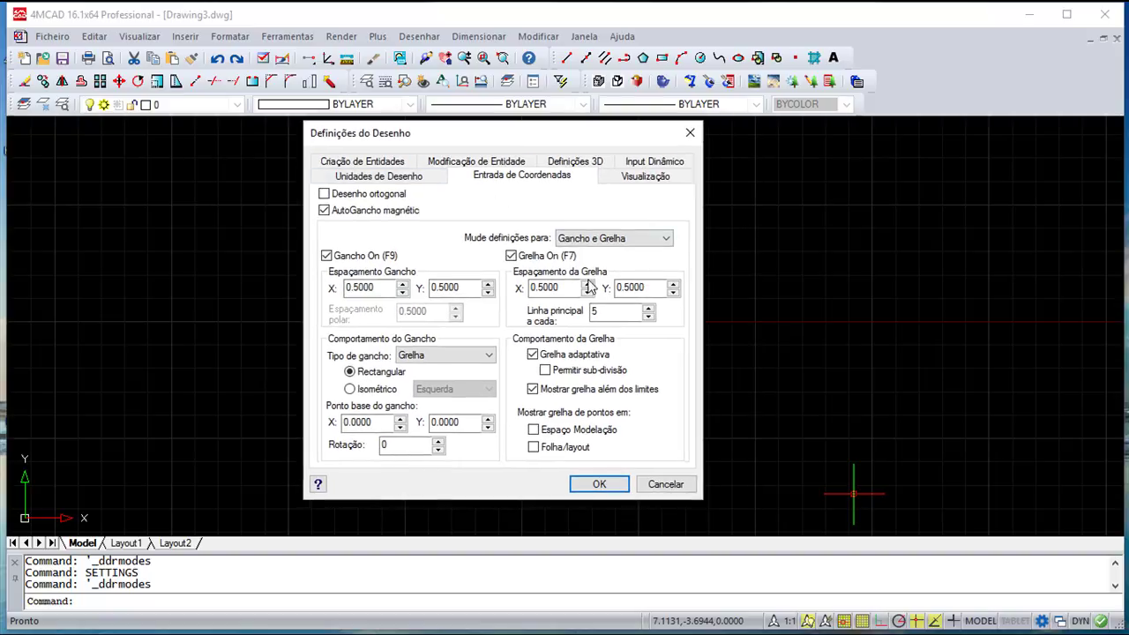
click(327, 256)
click(512, 256)
click(512, 256)
click(326, 256)
click(616, 486)
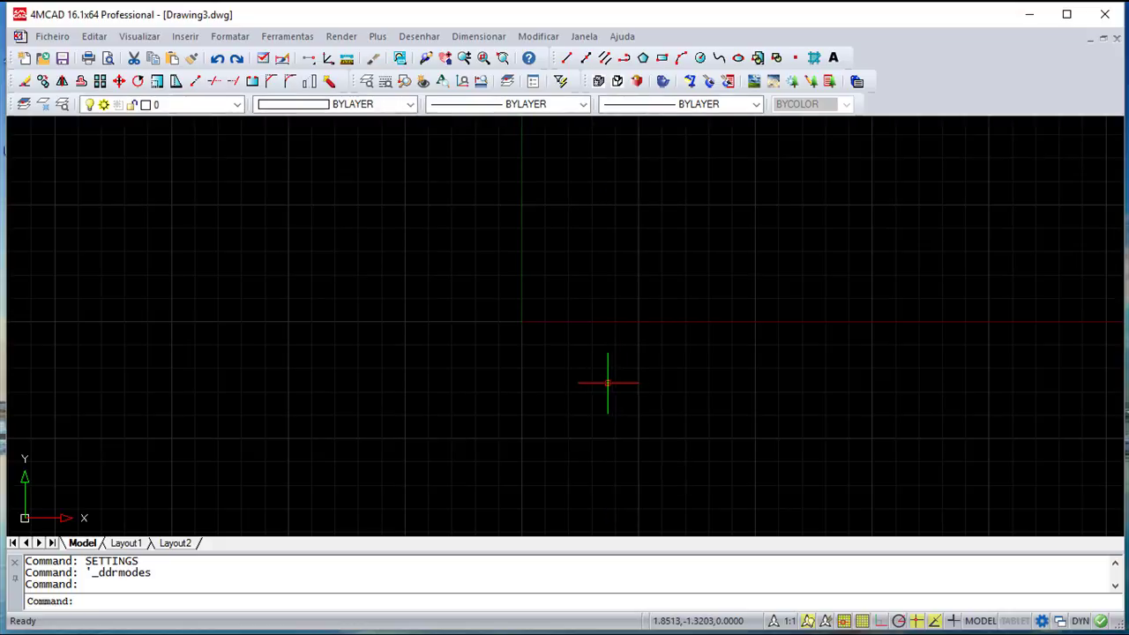
- Toggle the grid display in the drawing area off and on again twice
key(F7)
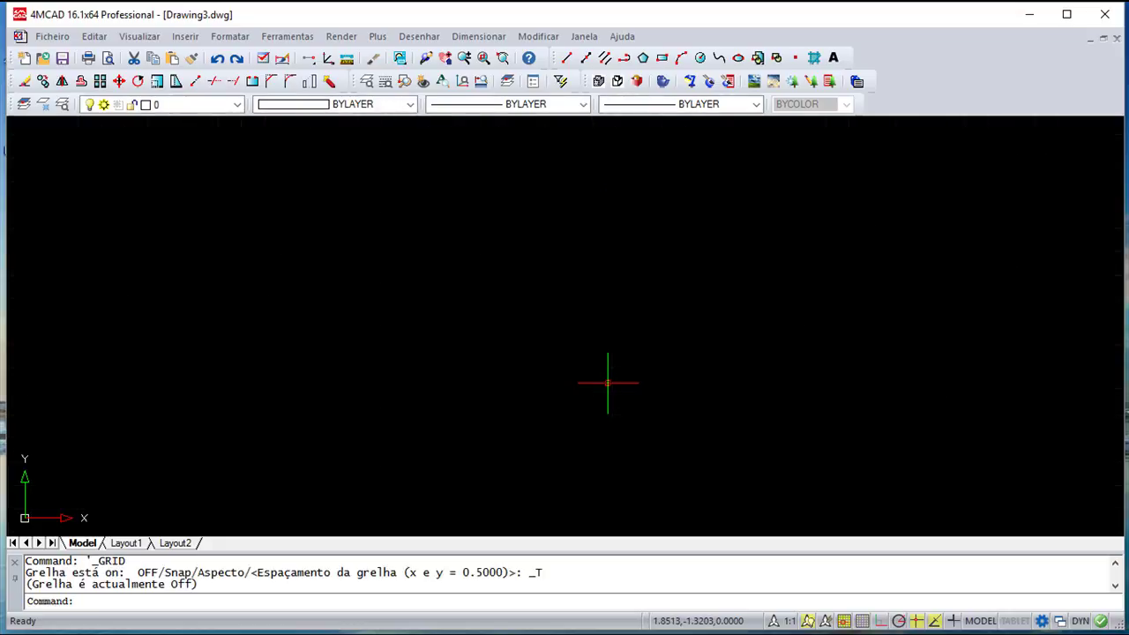
key(F7)
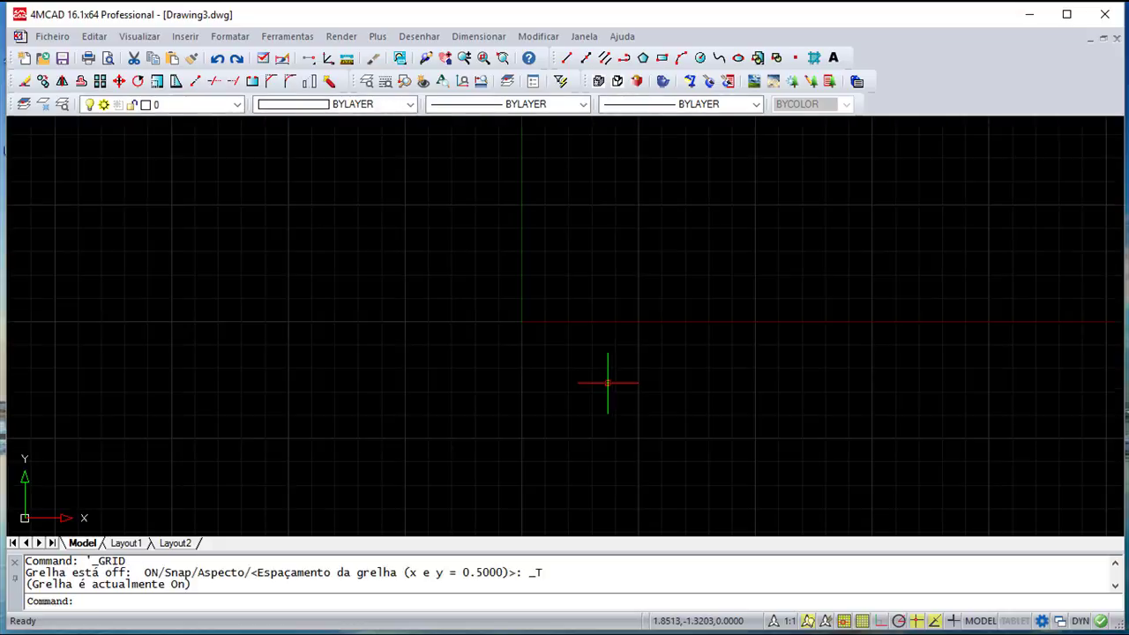
click(863, 622)
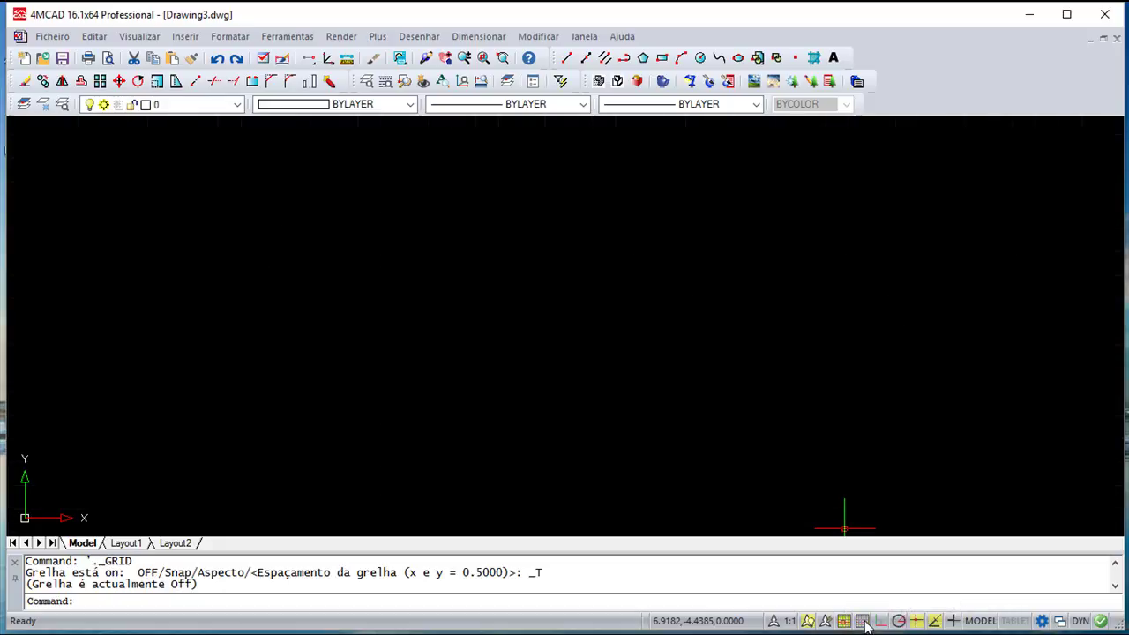
click(864, 622)
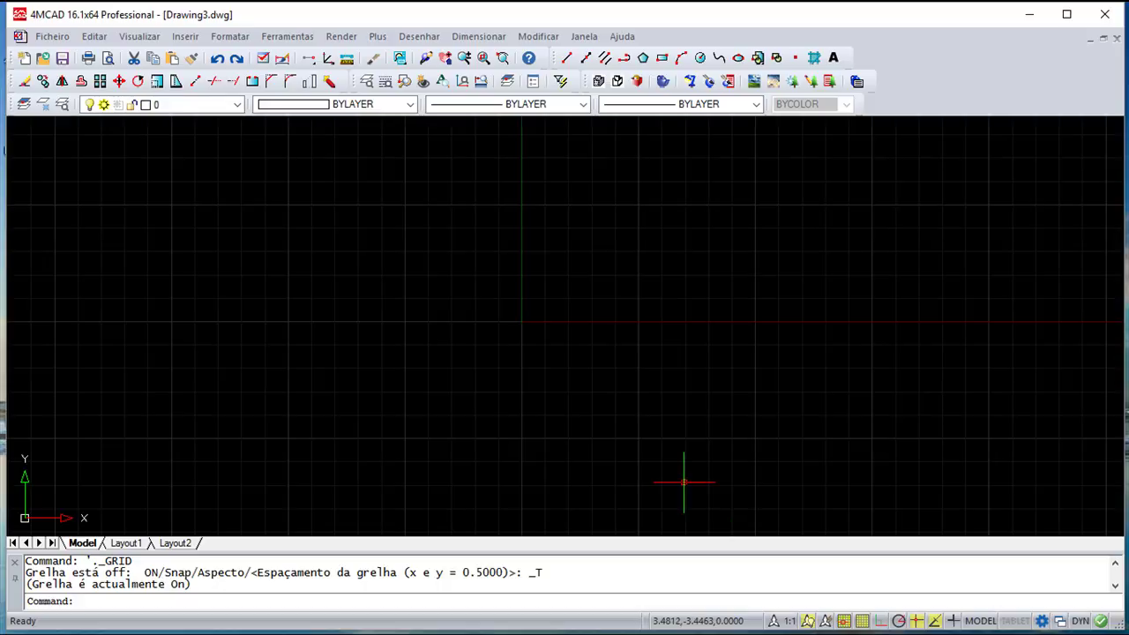
- Review the snap and grid spacing values in the drawing aids settings
click(287, 37)
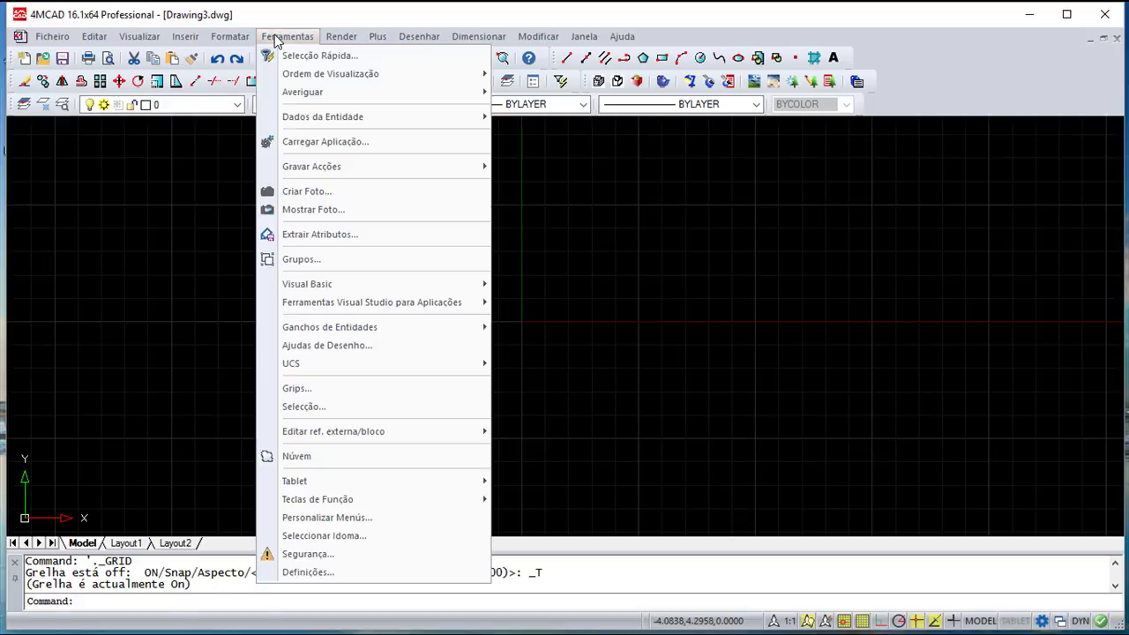
click(328, 348)
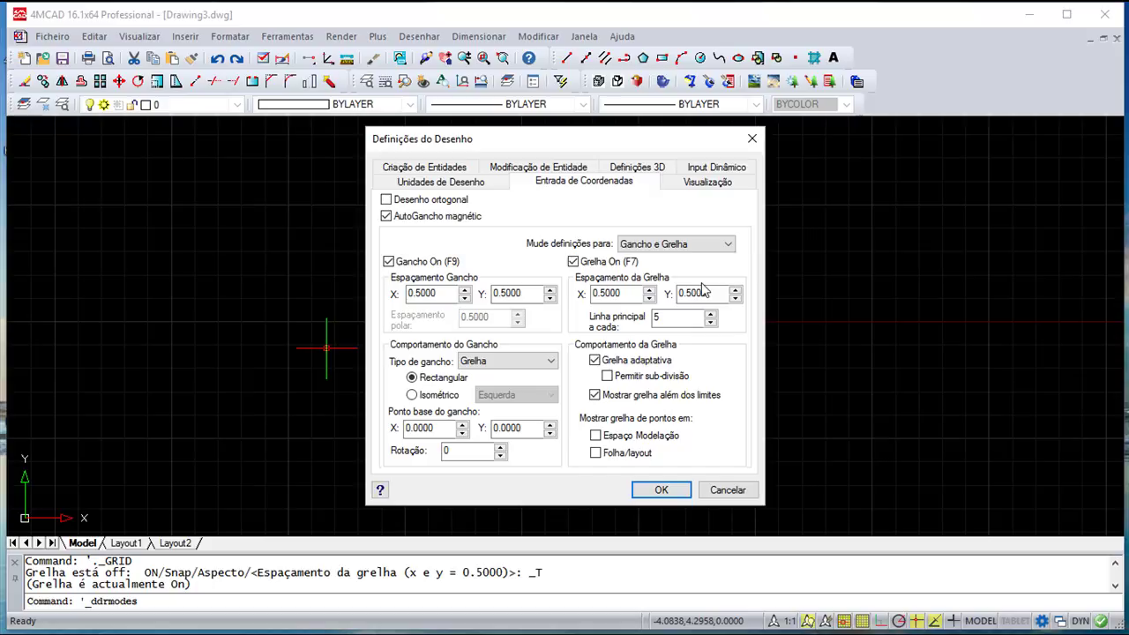
click(436, 294)
click(657, 491)
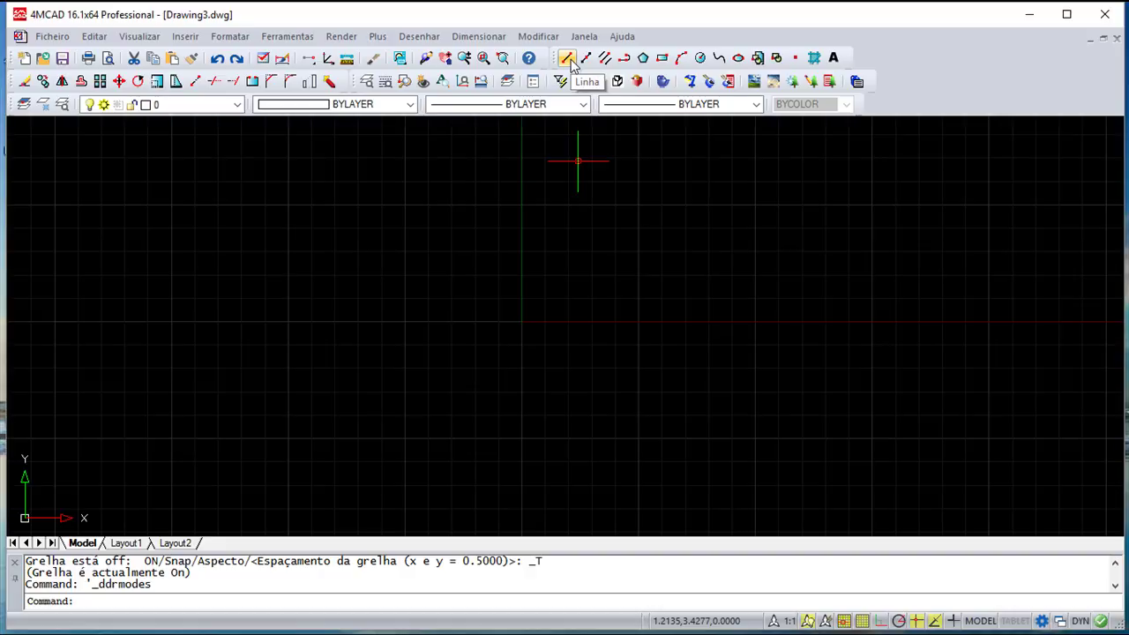
- Draw three connected lines from the origin with grid snap: 2.5 units at 37°, 2 units horizontally, and about 3 units downward
click(569, 59)
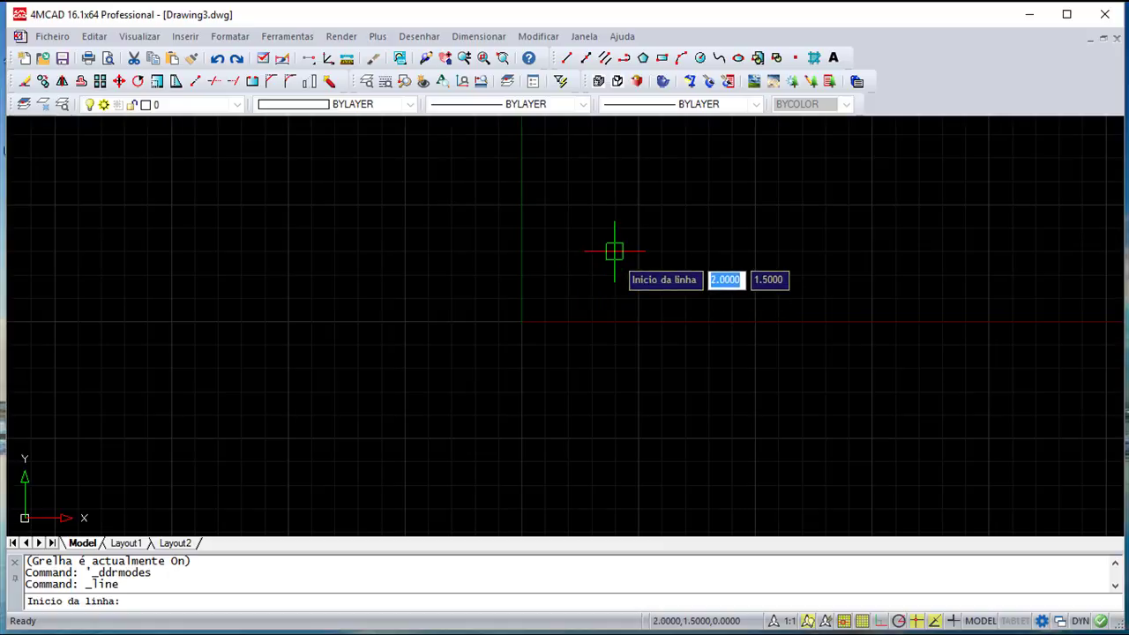
middle_drag(615, 252, 577, 274)
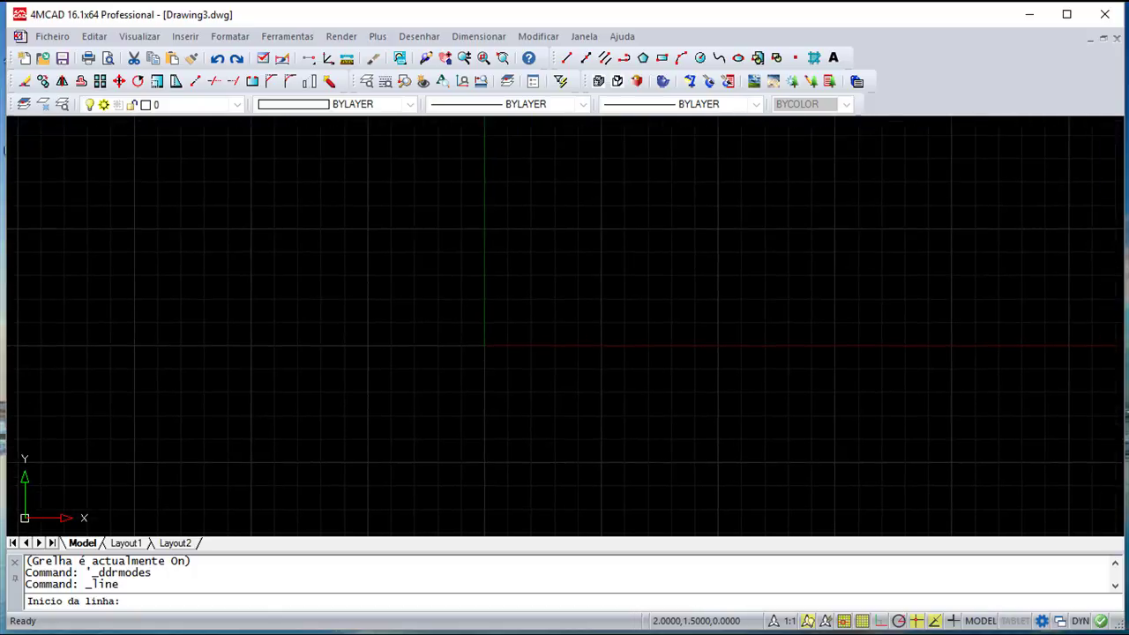
click(484, 345)
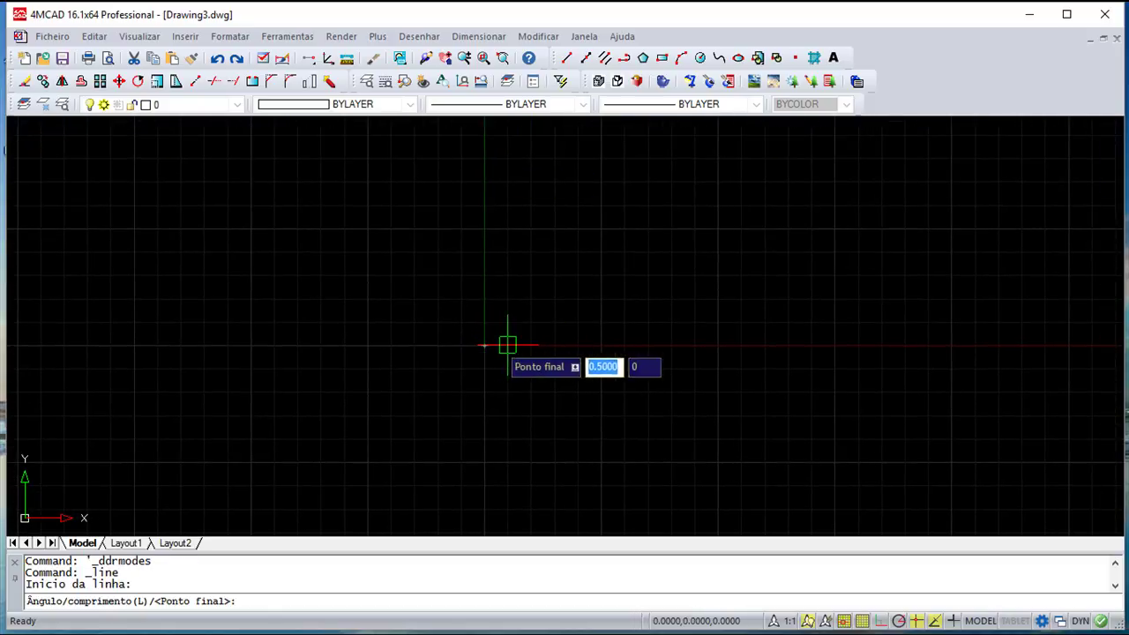
click(577, 276)
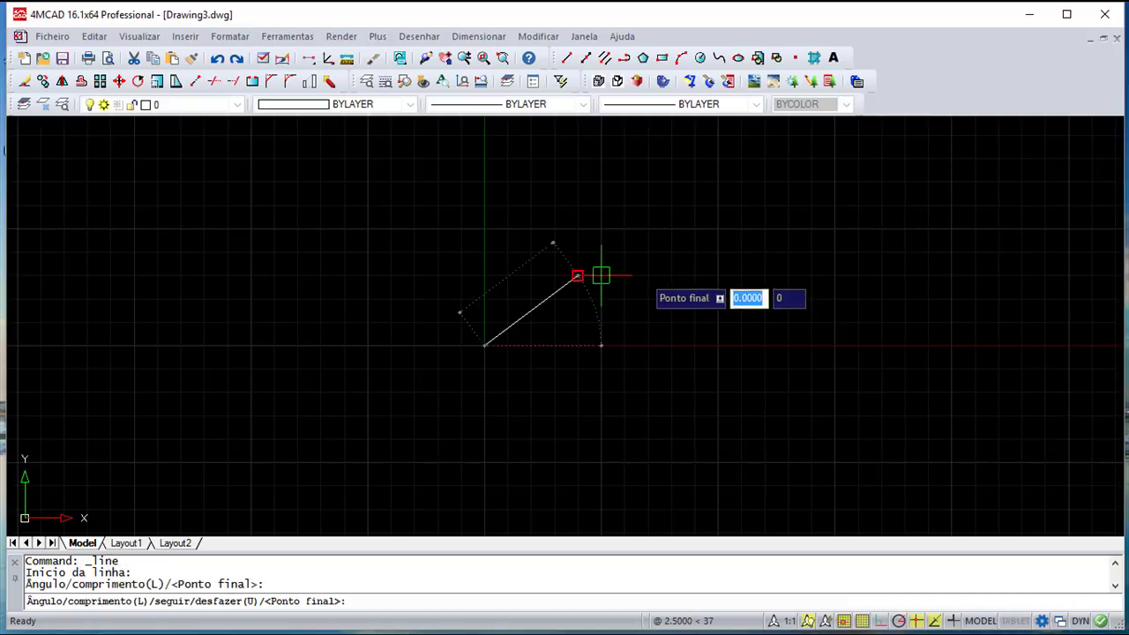
click(673, 277)
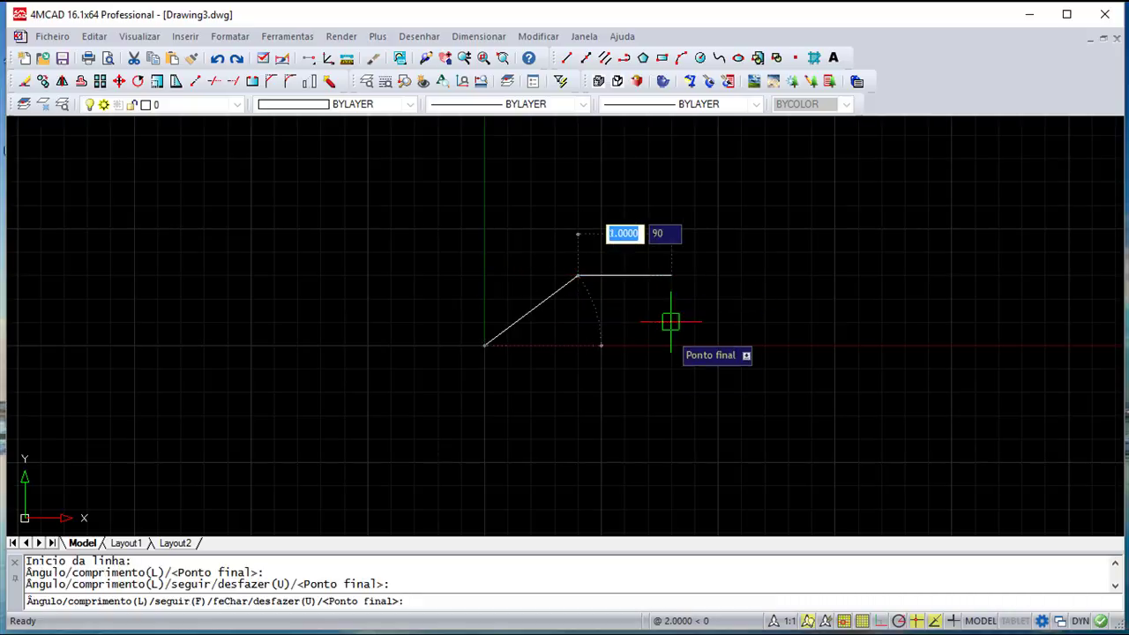
click(671, 415)
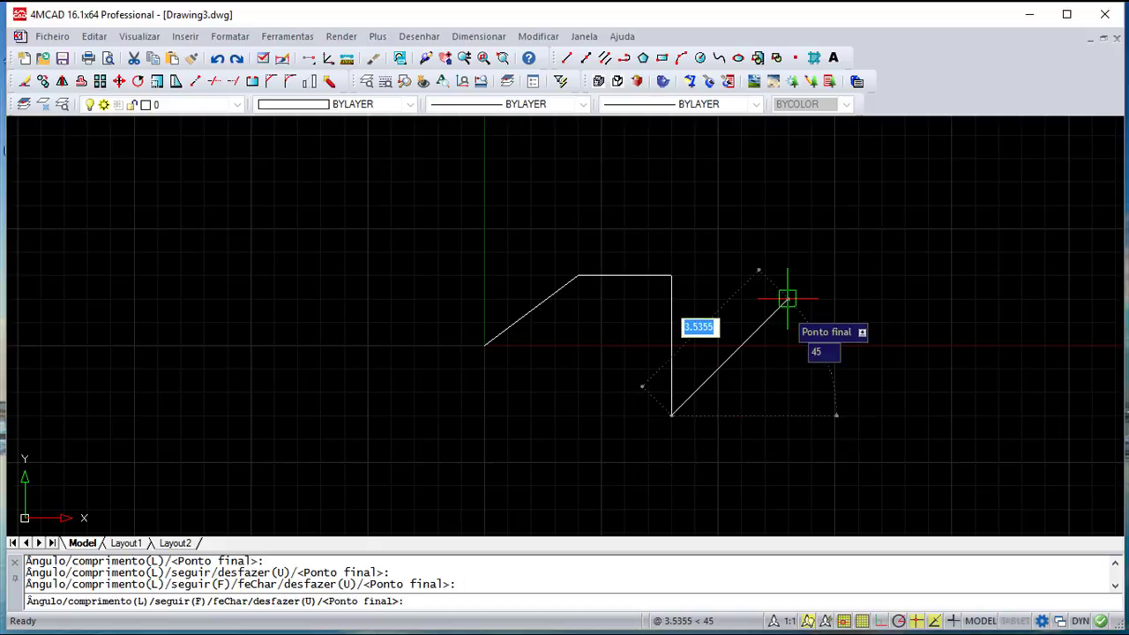
key(Escape)
key(Escape)
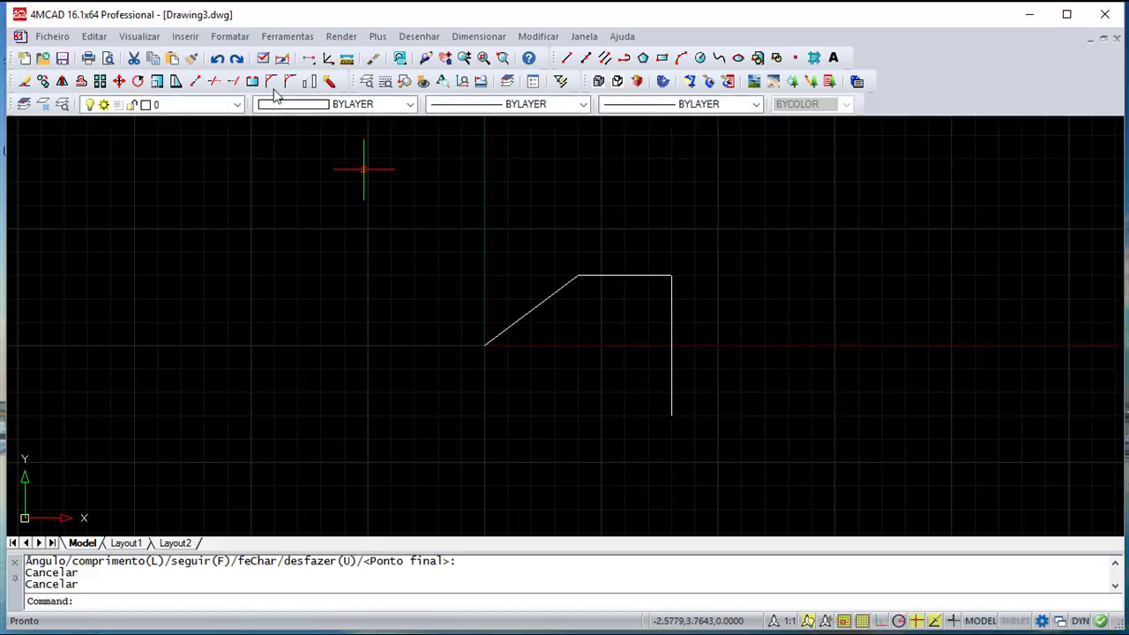
- Enable Permitir sub-divisão for the adaptive grid in the drawing aids settings
click(288, 36)
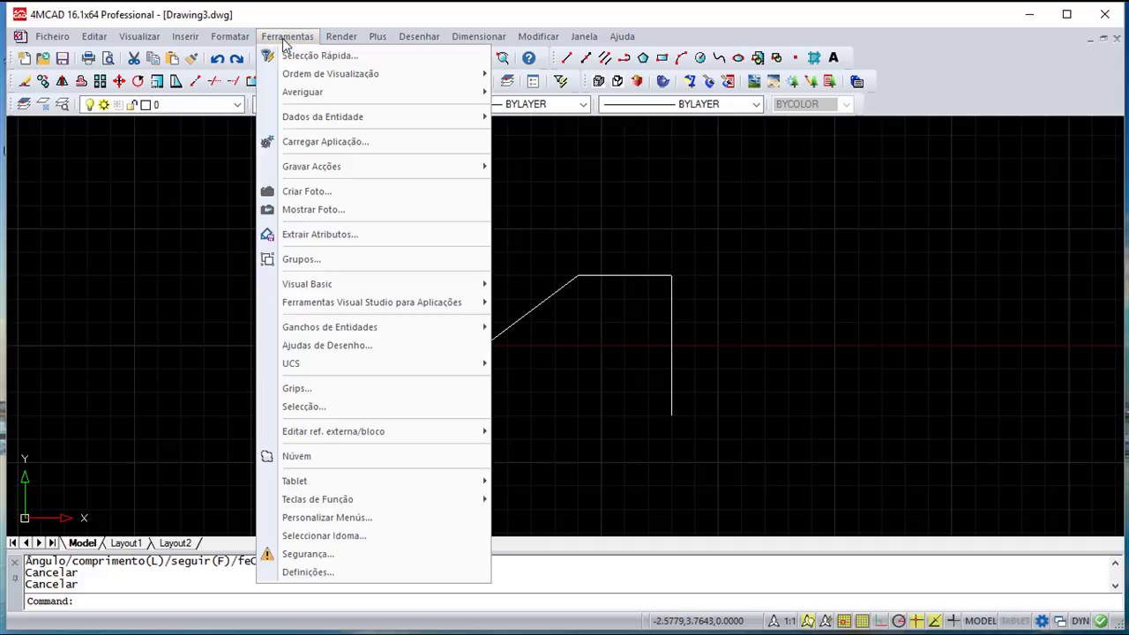
click(347, 348)
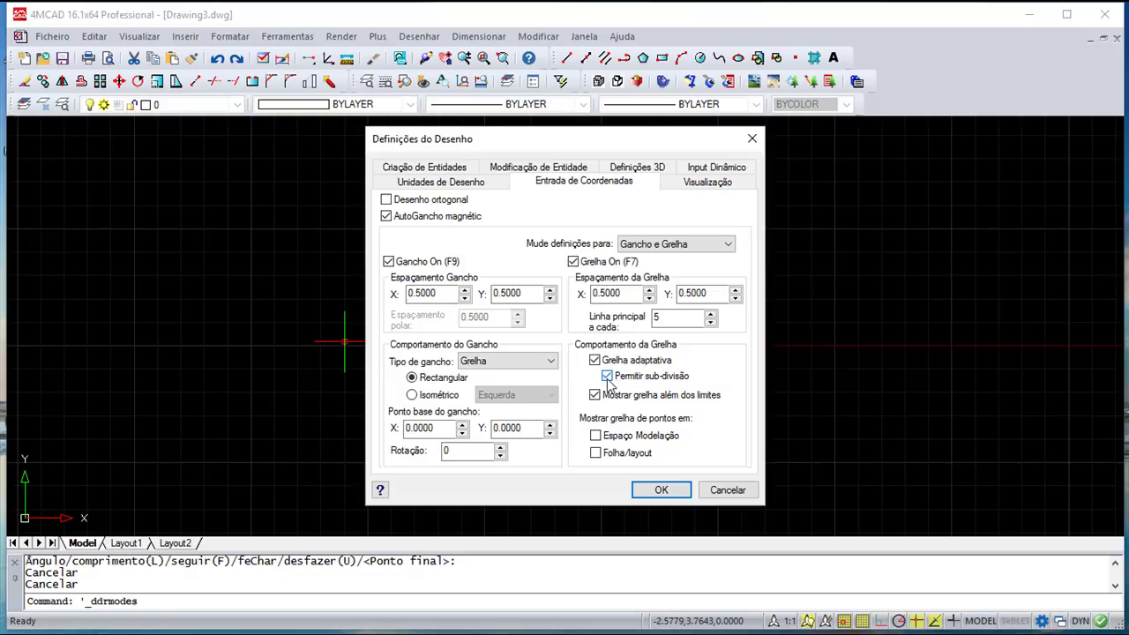
click(661, 490)
- Examine how the adaptive grid subdivides around the drawn lines at closer and wider zoom levels
scroll(583, 385, up, 2)
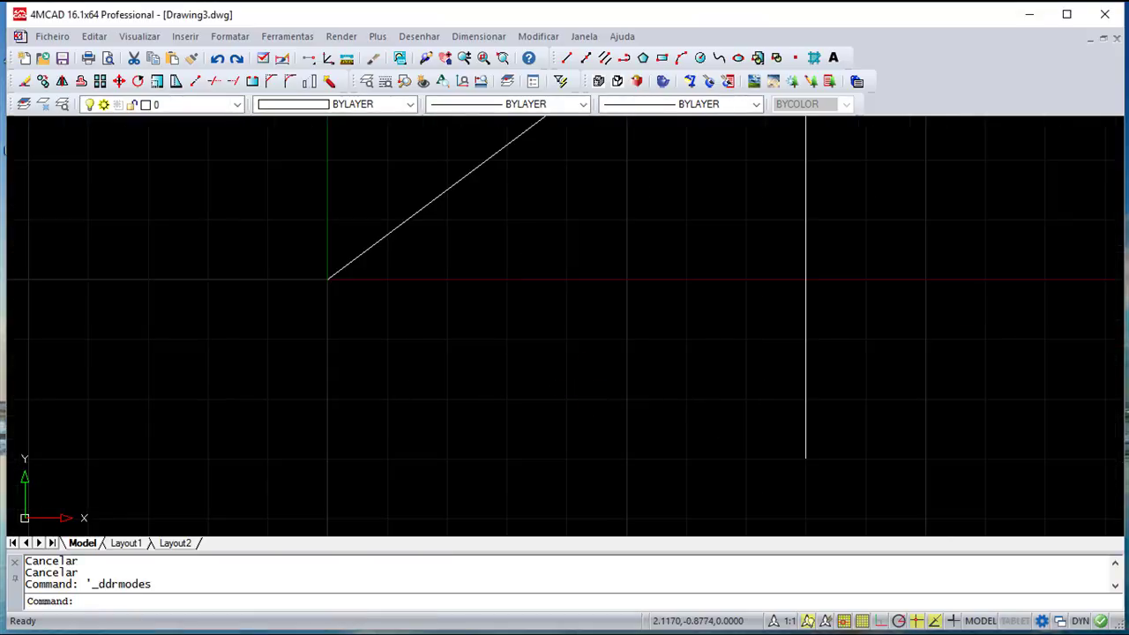
scroll(583, 386, up, 4)
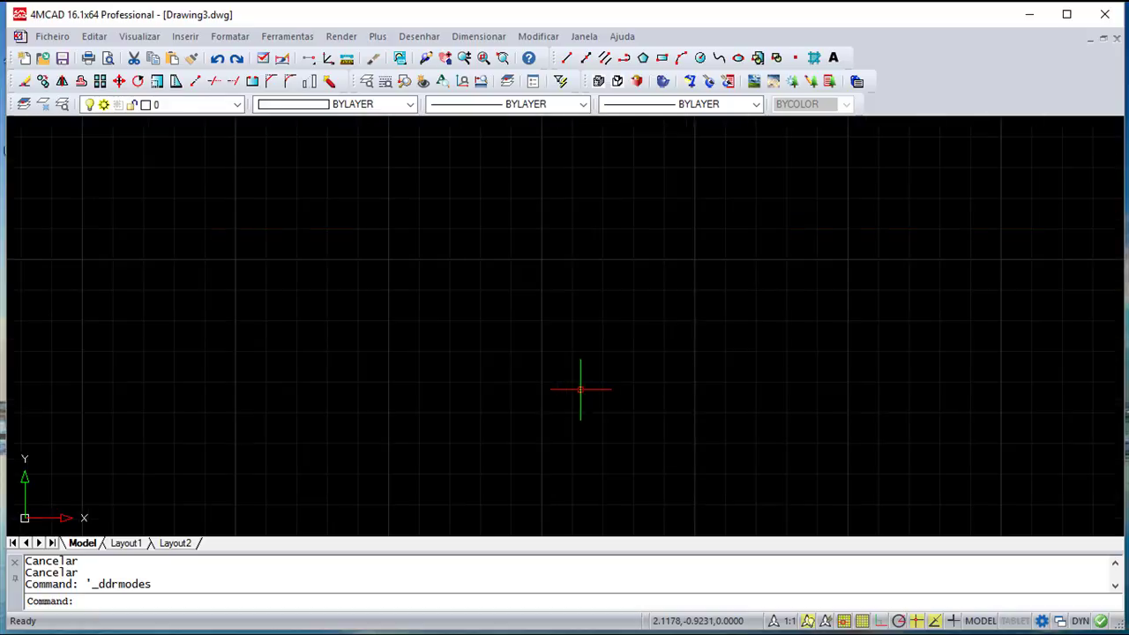
scroll(581, 389, down, 5)
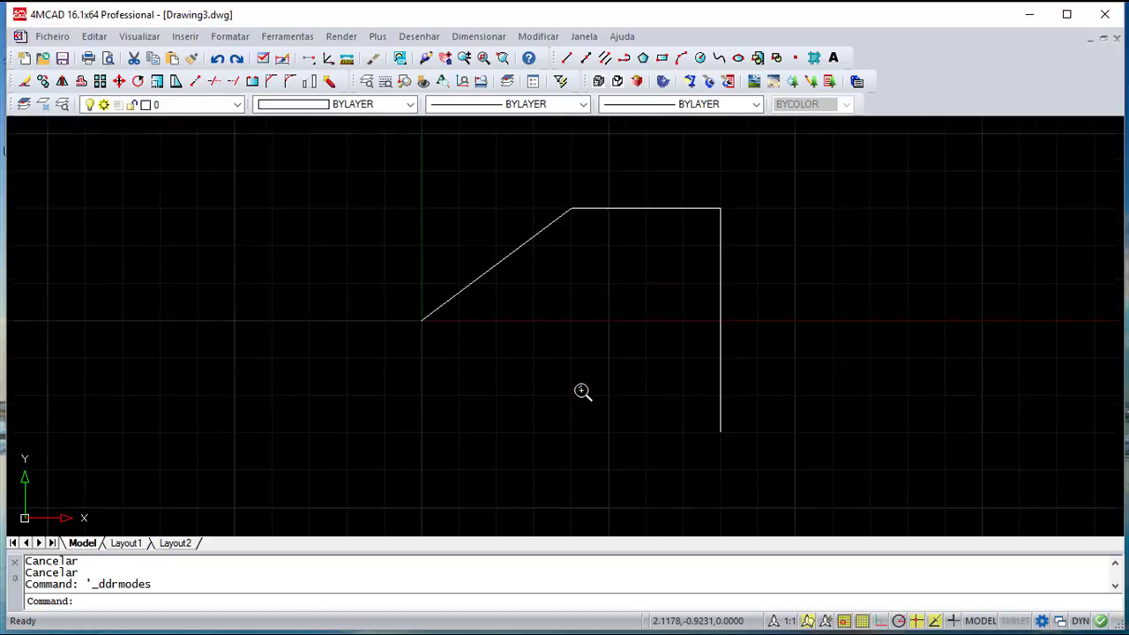
scroll(580, 389, down, 3)
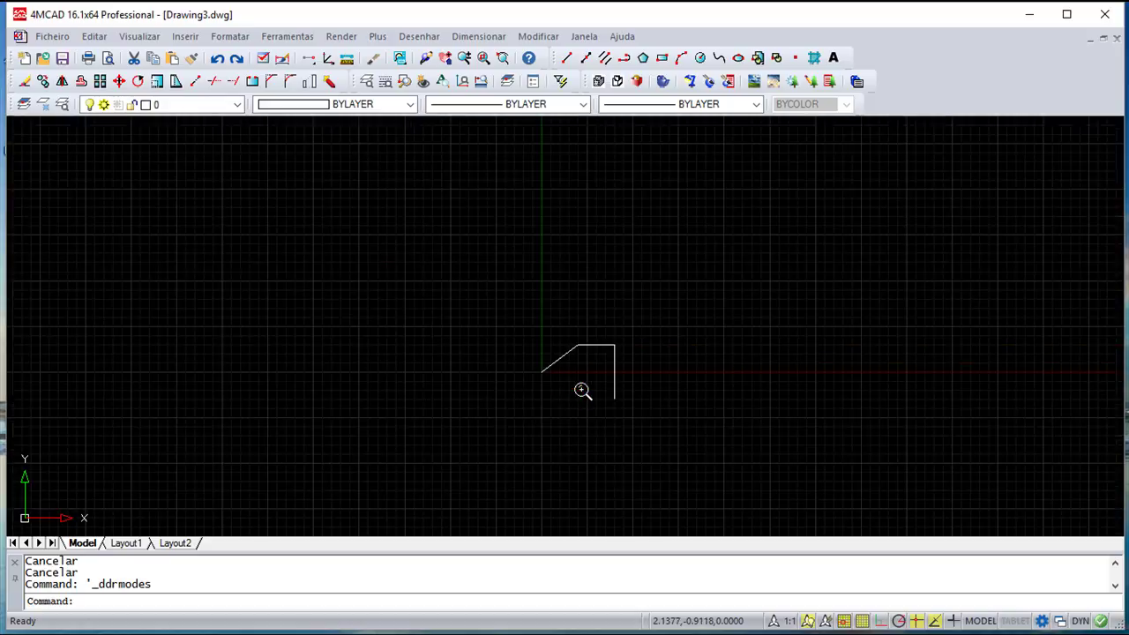
scroll(580, 389, up, 8)
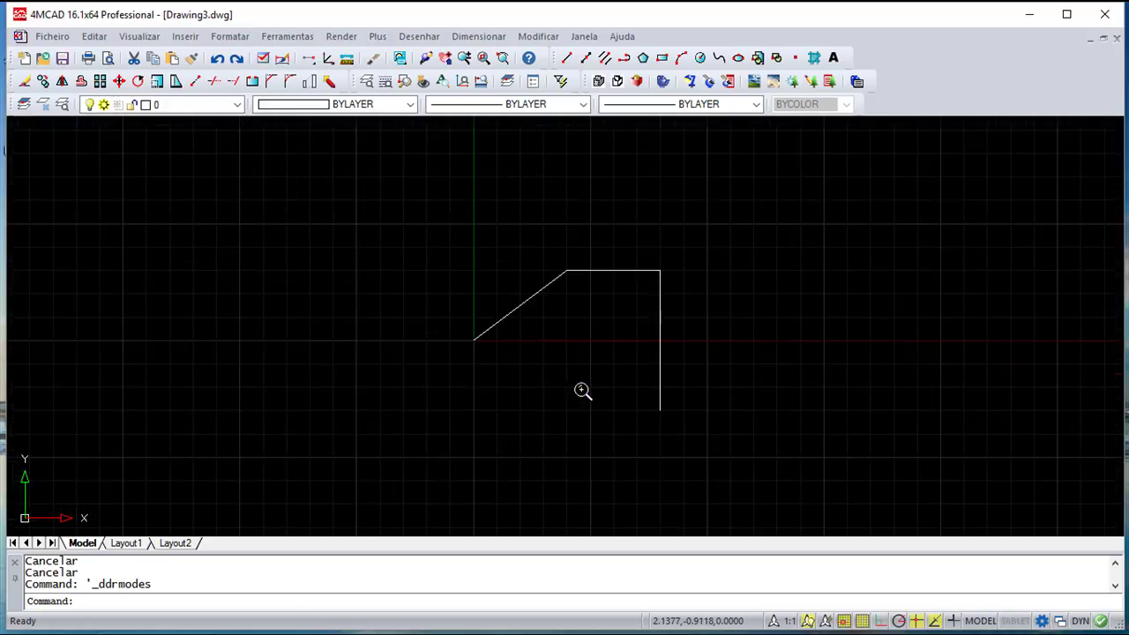
scroll(503, 310, down, 2)
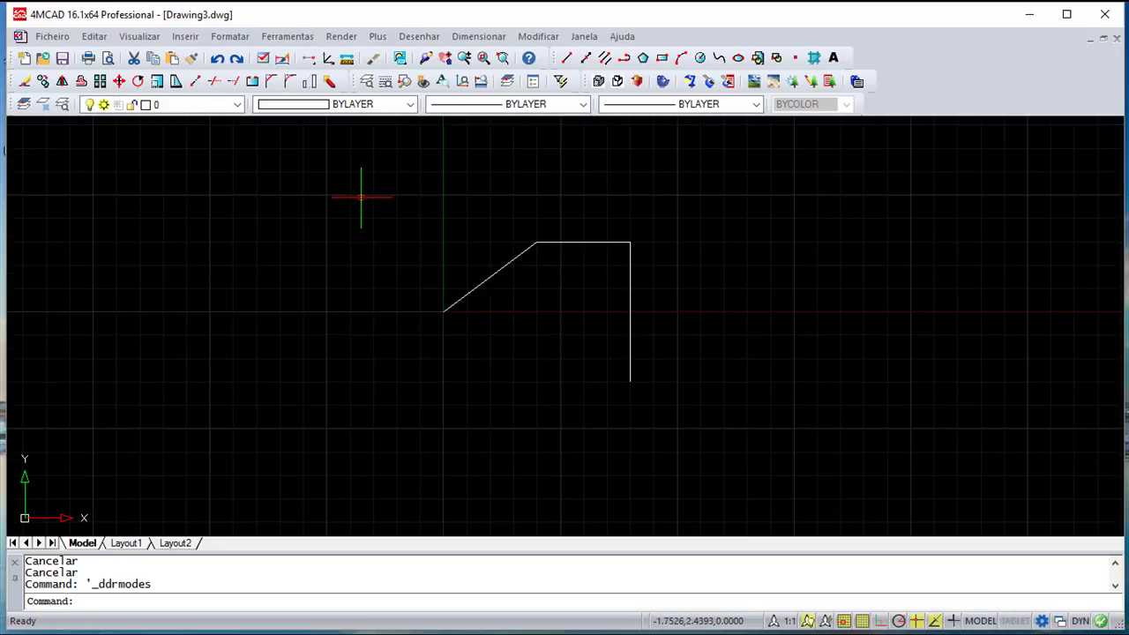
- Set the snap rotation (Rotação) to 30 in the drawing aids settings
click(286, 38)
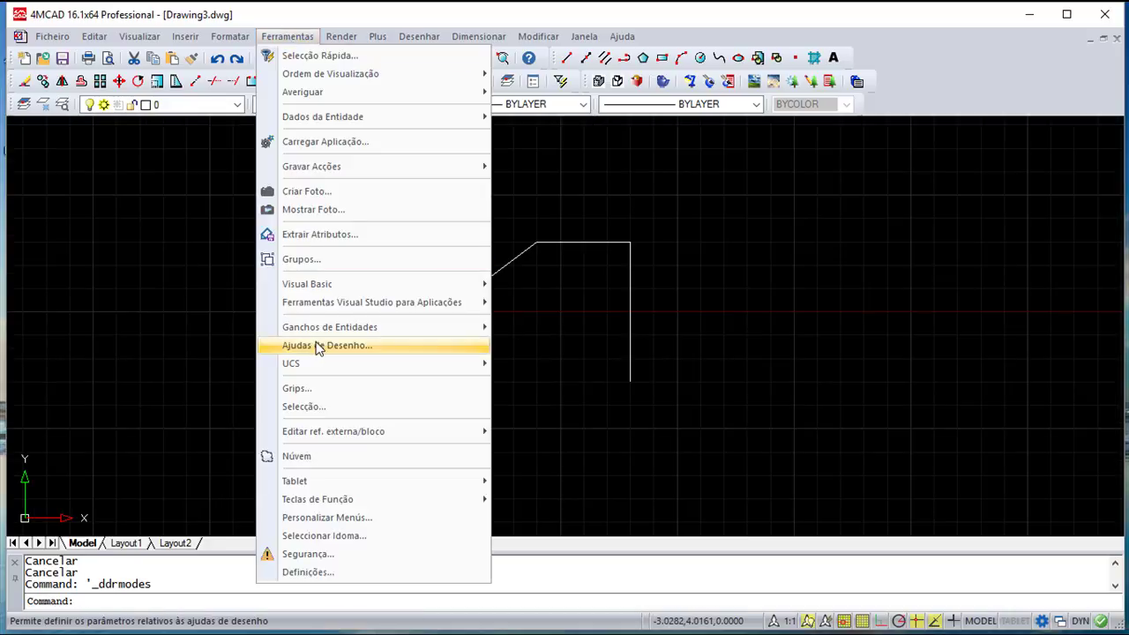
click(446, 347)
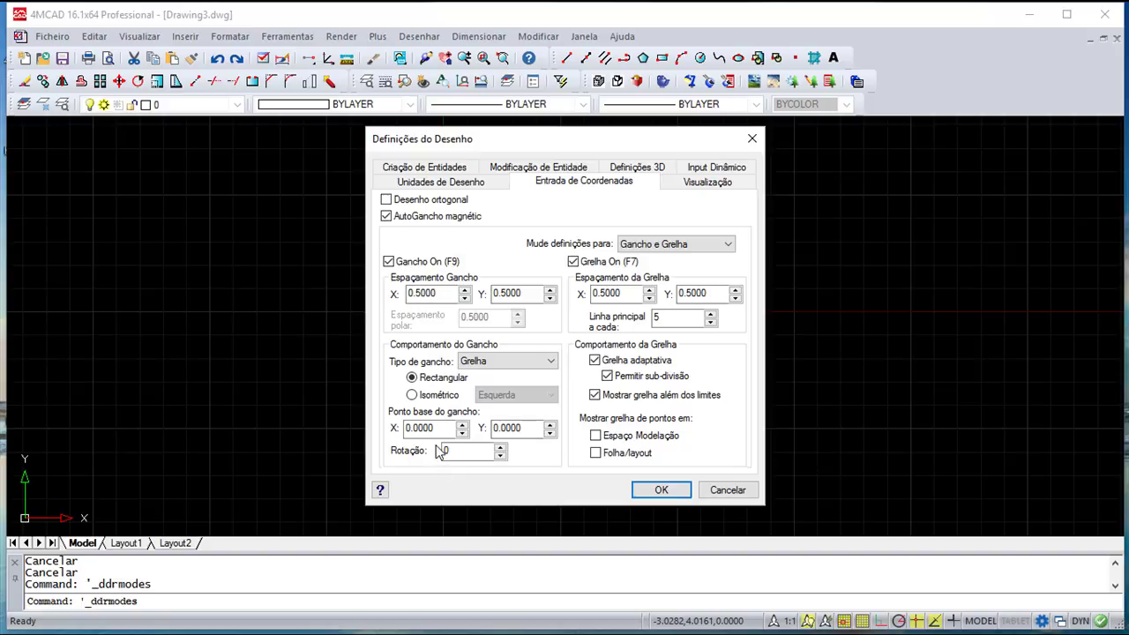
drag(463, 453, 441, 453)
text(30)
key(Return)
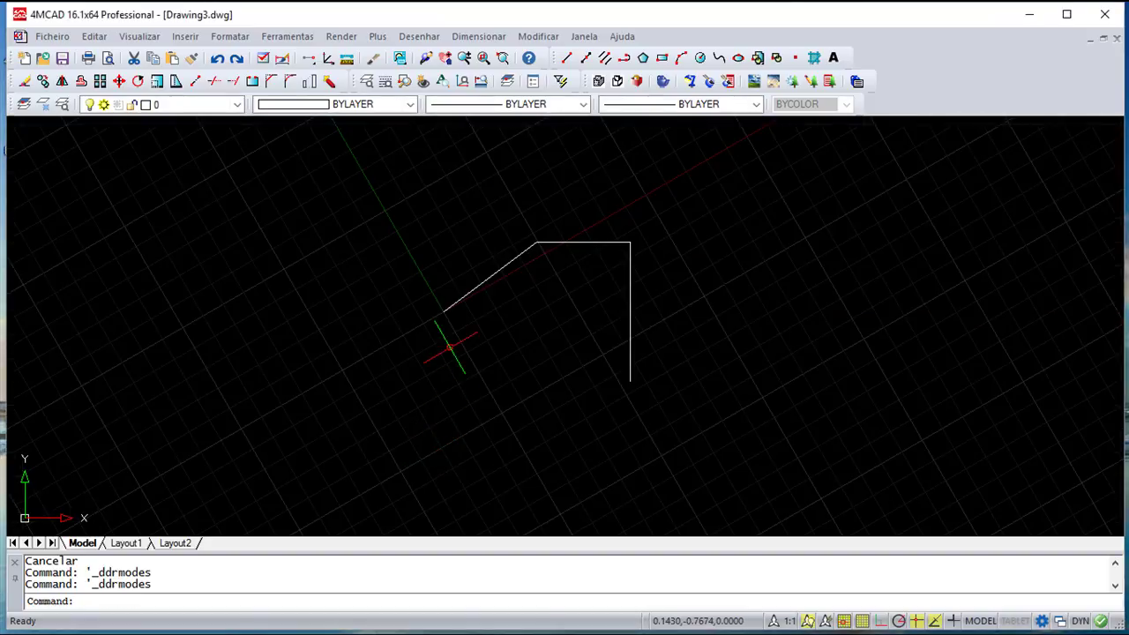
click(566, 58)
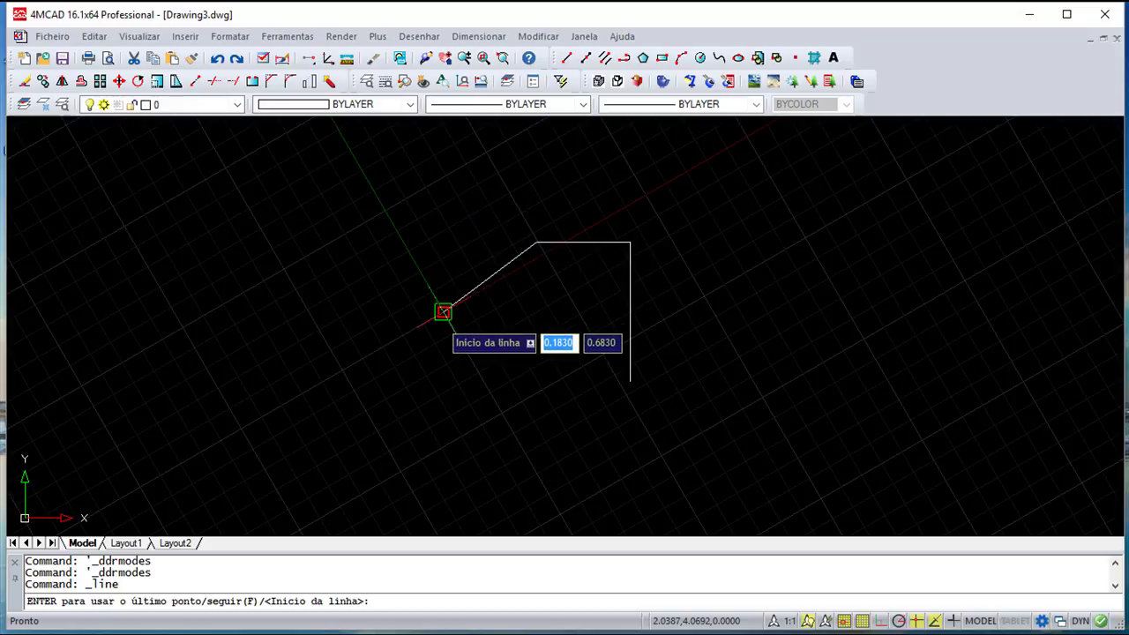
click(443, 313)
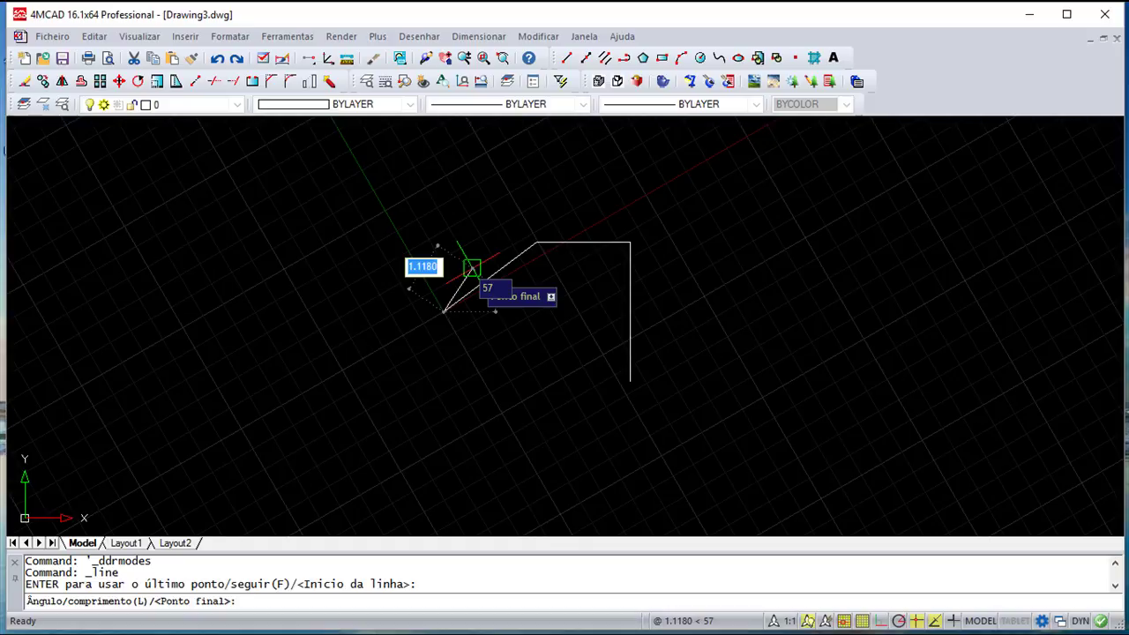
key(Escape)
key(Escape)
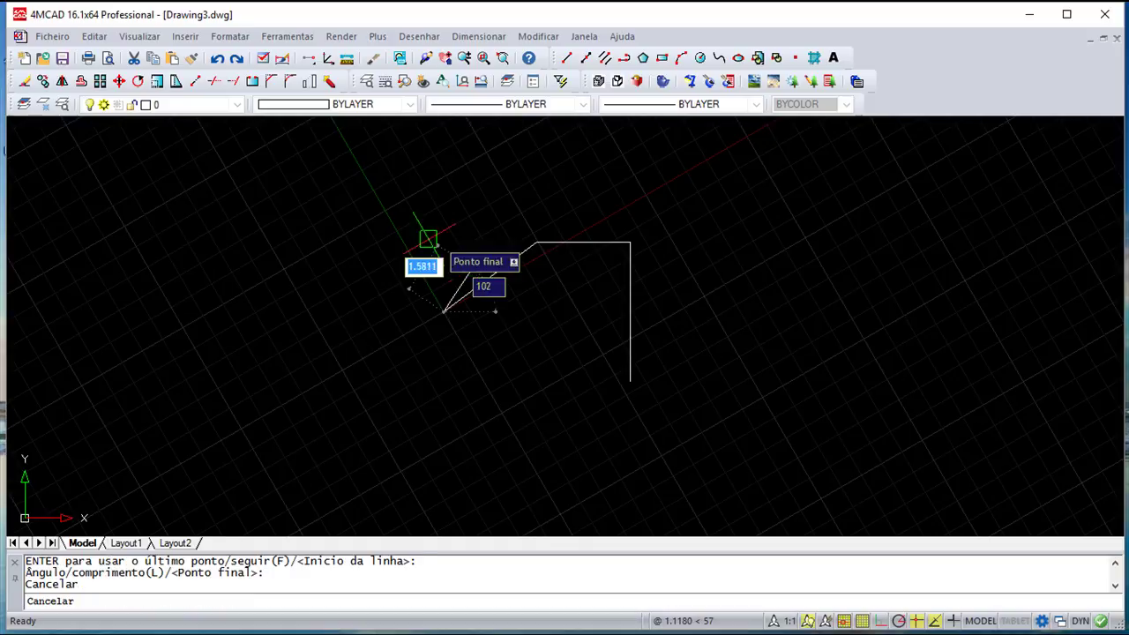
- Reset the snap rotation (Rotação) to 0 in the drawing aids settings
click(287, 37)
click(348, 346)
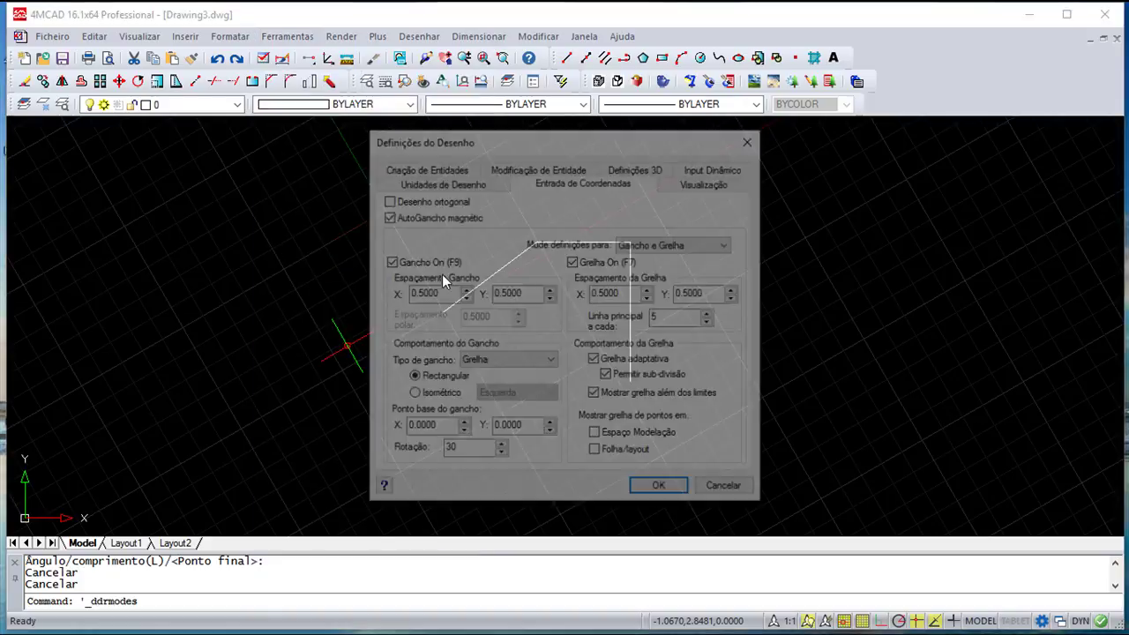
double_click(448, 451)
text(3)
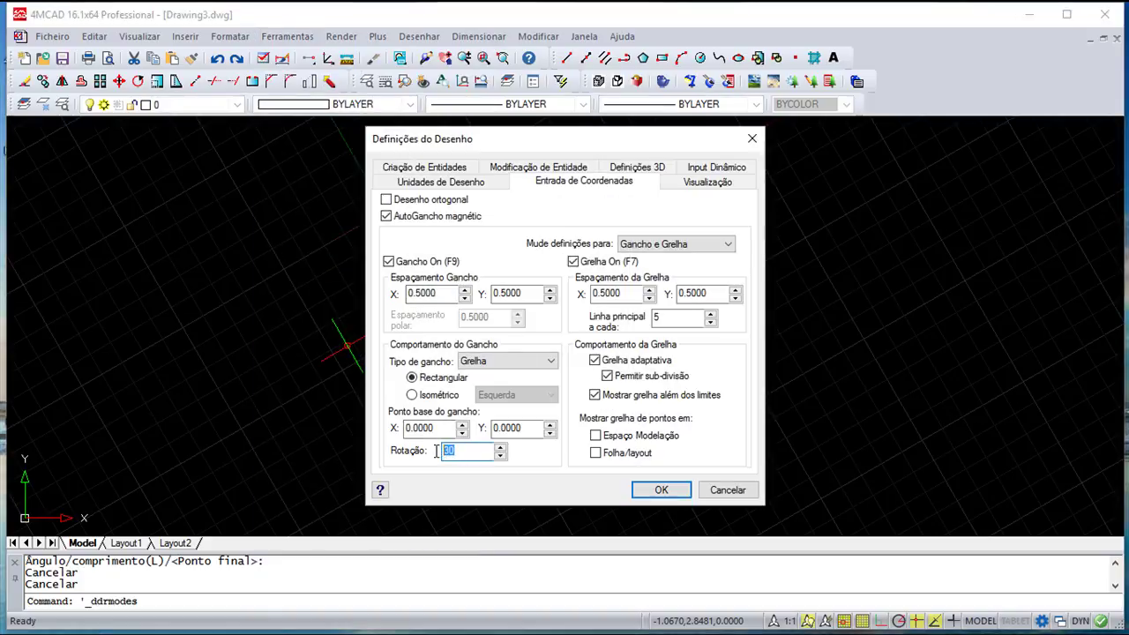
key(Return)
- Erase the three connected lines from the drawing with a crossing selection
scroll(512, 392, down, 2)
scroll(512, 388, up, 2)
middle_drag(525, 375, 532, 350)
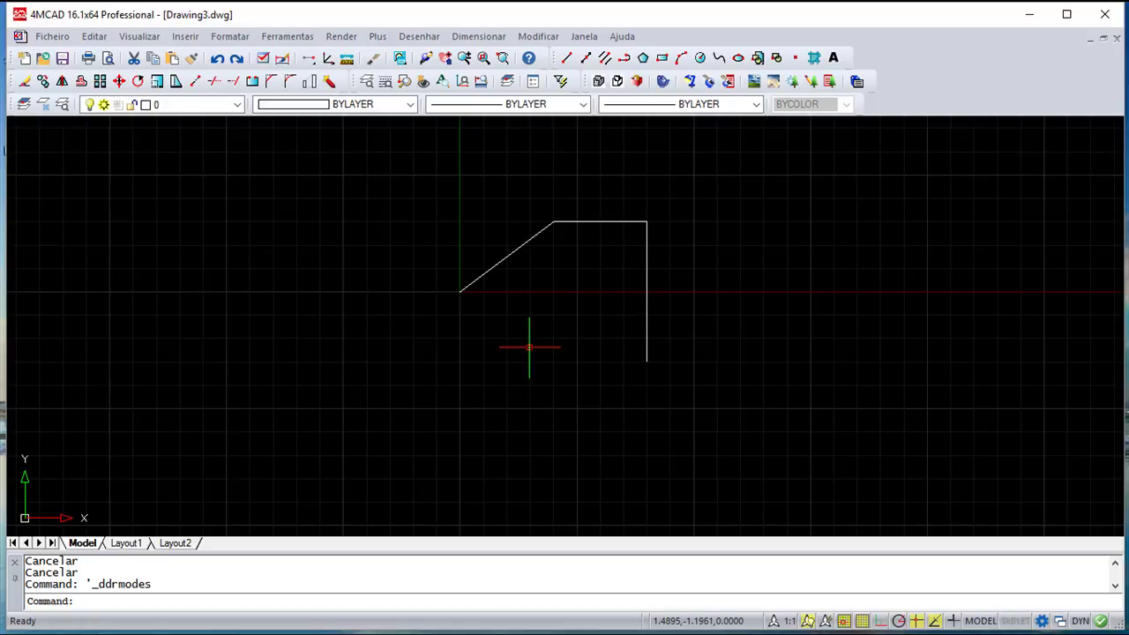
scroll(531, 348, down, 2)
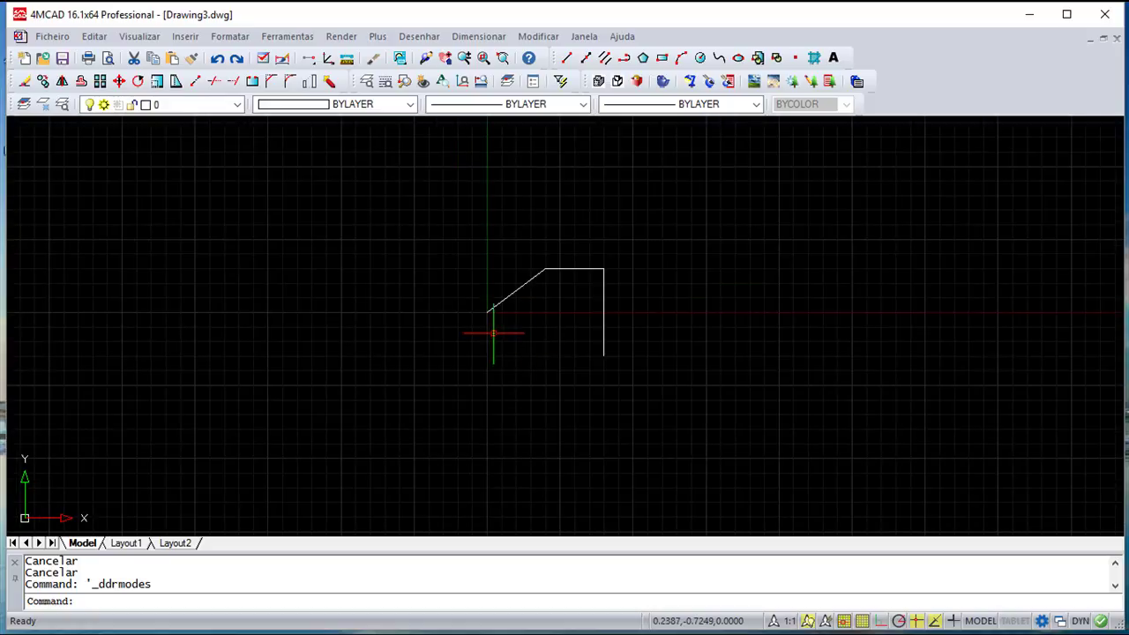
click(539, 36)
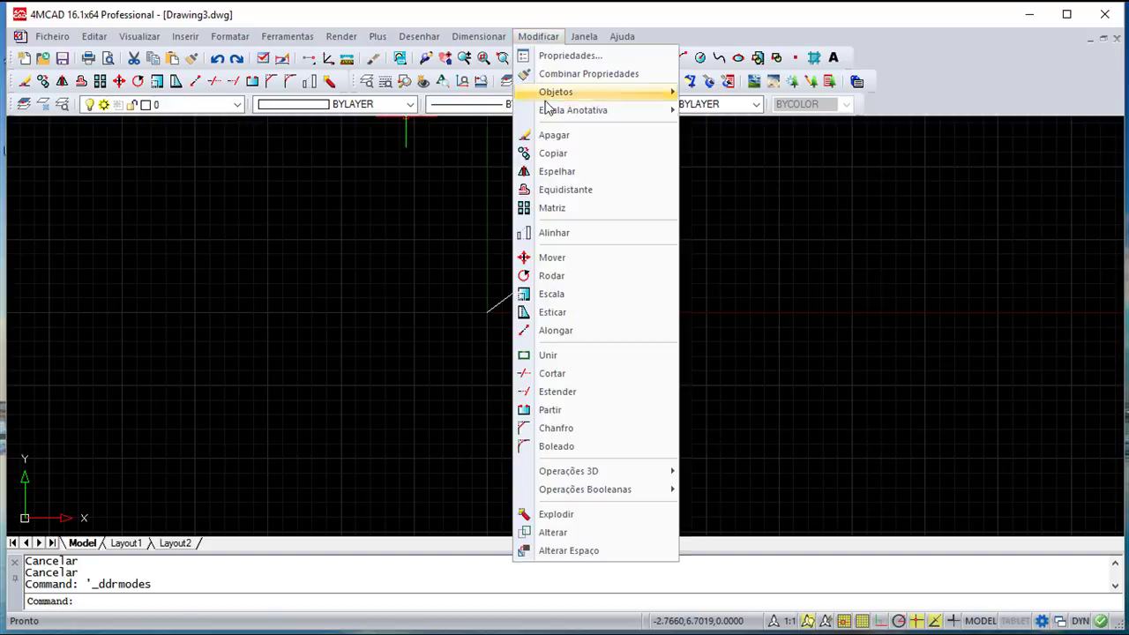
click(554, 135)
click(666, 429)
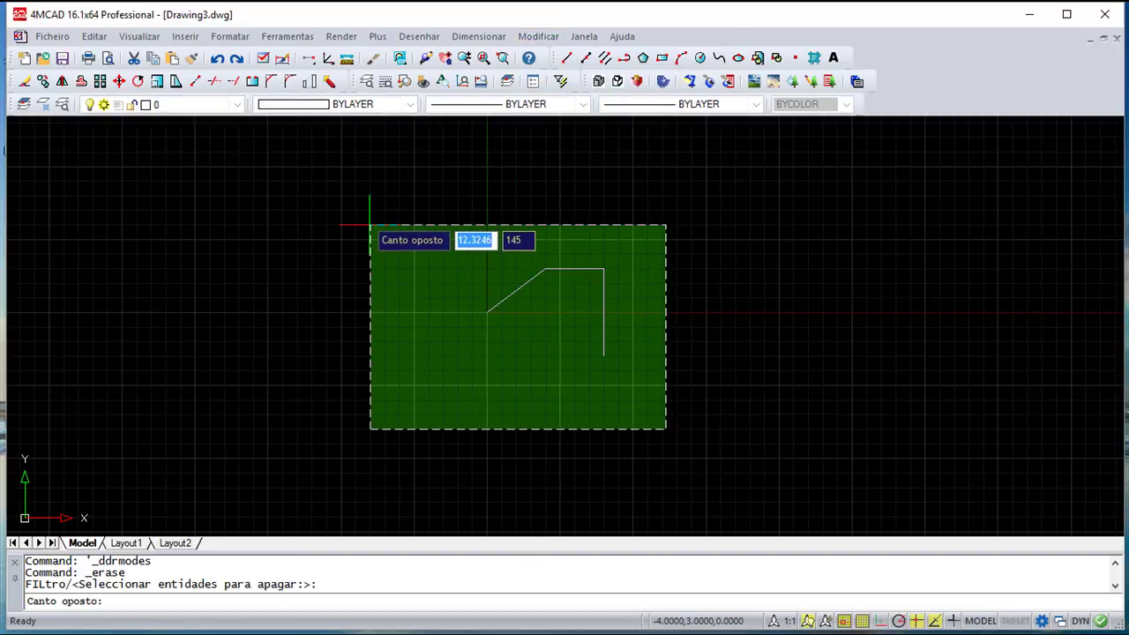
click(369, 224)
key(Return)
- Change the grid snap from Rectangular to Isométrico with the Esquerda plane in the drawing aids settings
mouse_move(530, 293)
middle_down()
mouse_move(542, 304)
mouse_move(548, 254)
middle_up()
scroll(533, 297, up, 1)
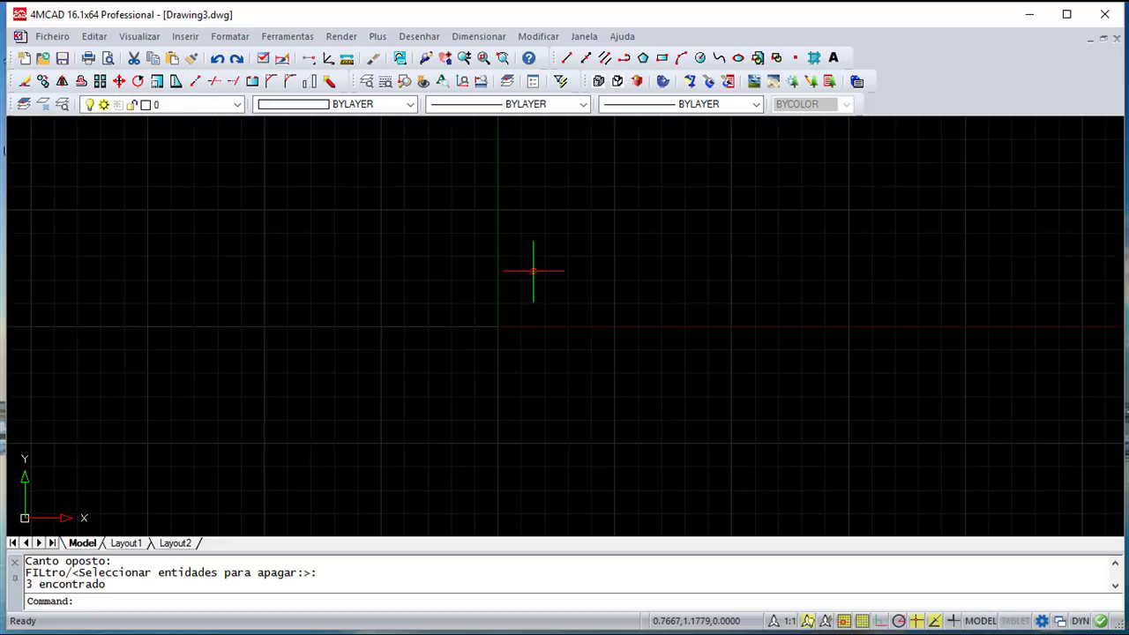
click(300, 42)
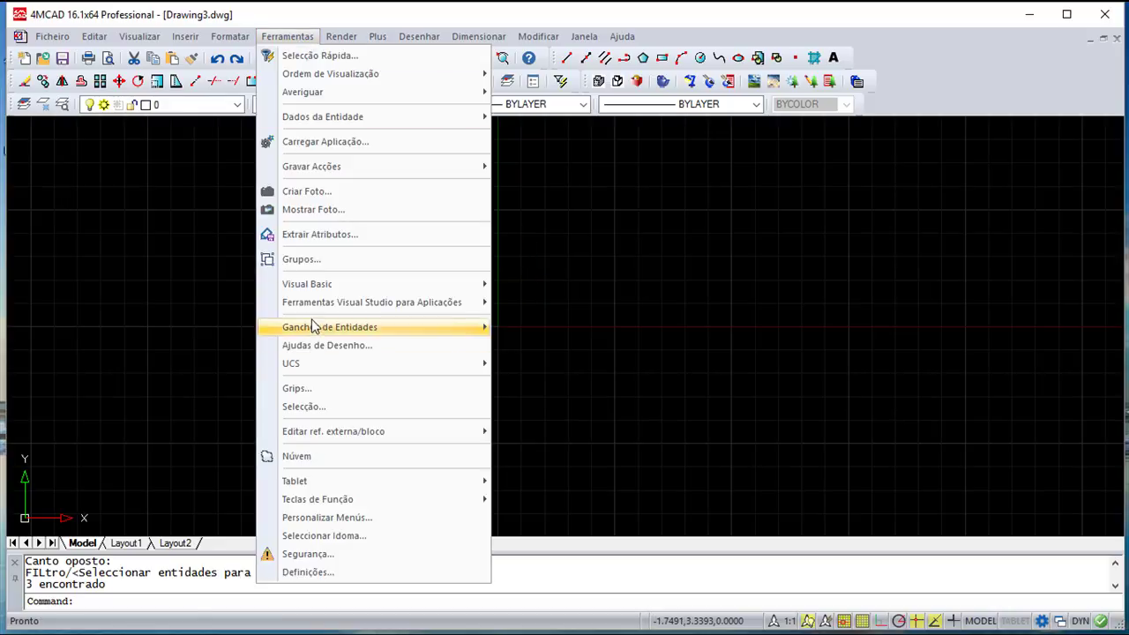
click(322, 345)
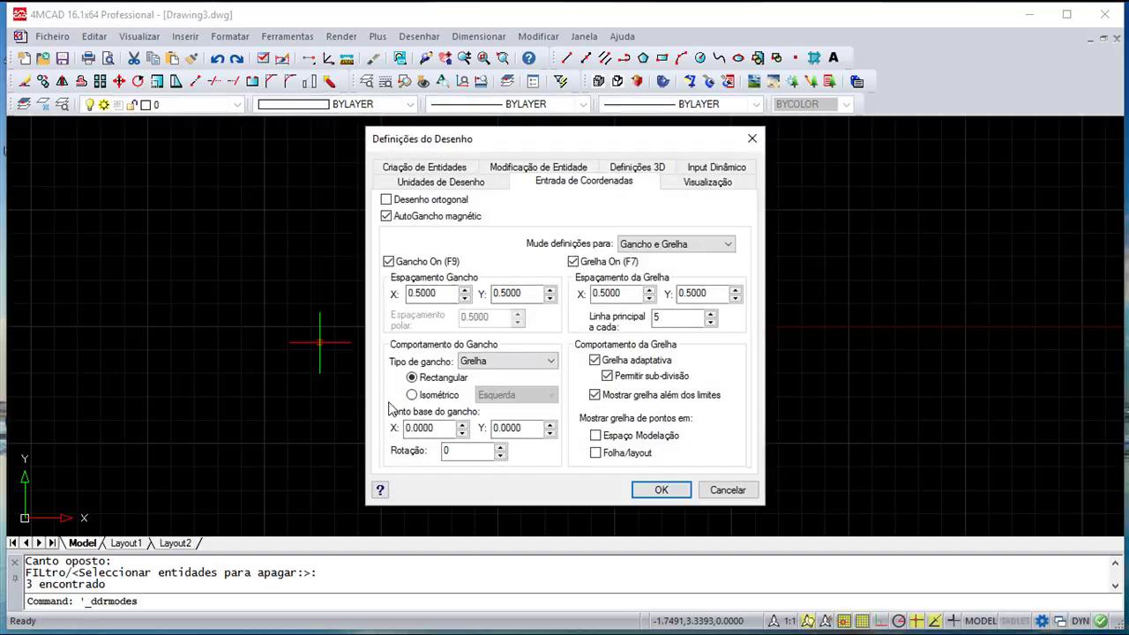
click(412, 396)
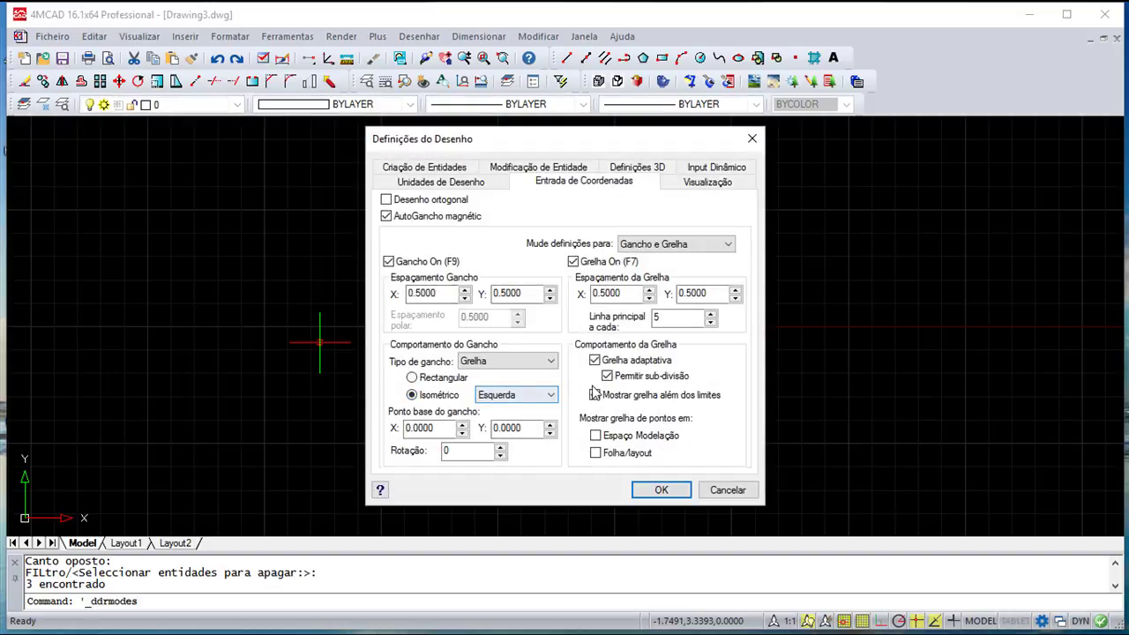
click(663, 491)
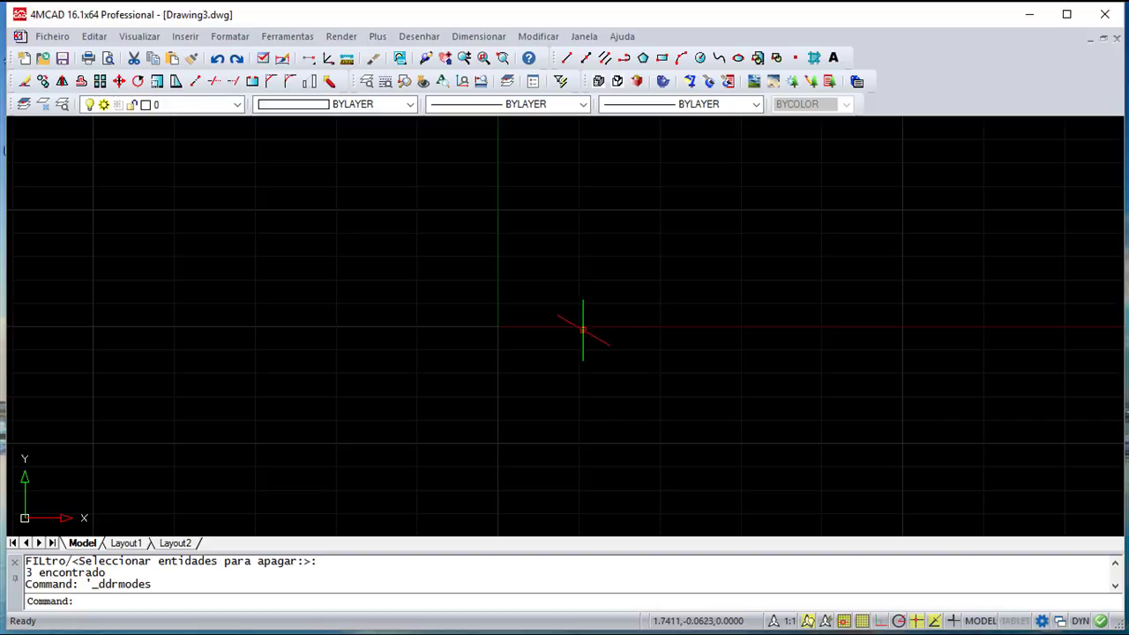
- Draw the cube's right isometric face from the origin with 5-unit lines: 30° up-right, vertically up, and parallel back to the vertical axis
mouse_move(568, 368)
middle_down()
mouse_move(582, 436)
mouse_move(574, 427)
middle_up()
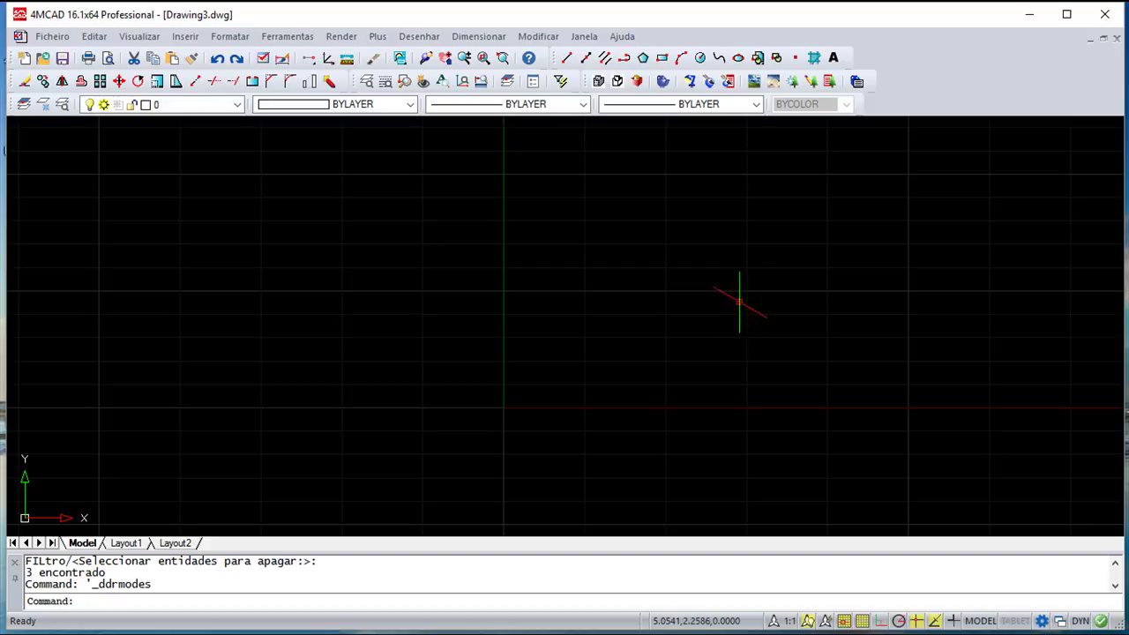
click(566, 57)
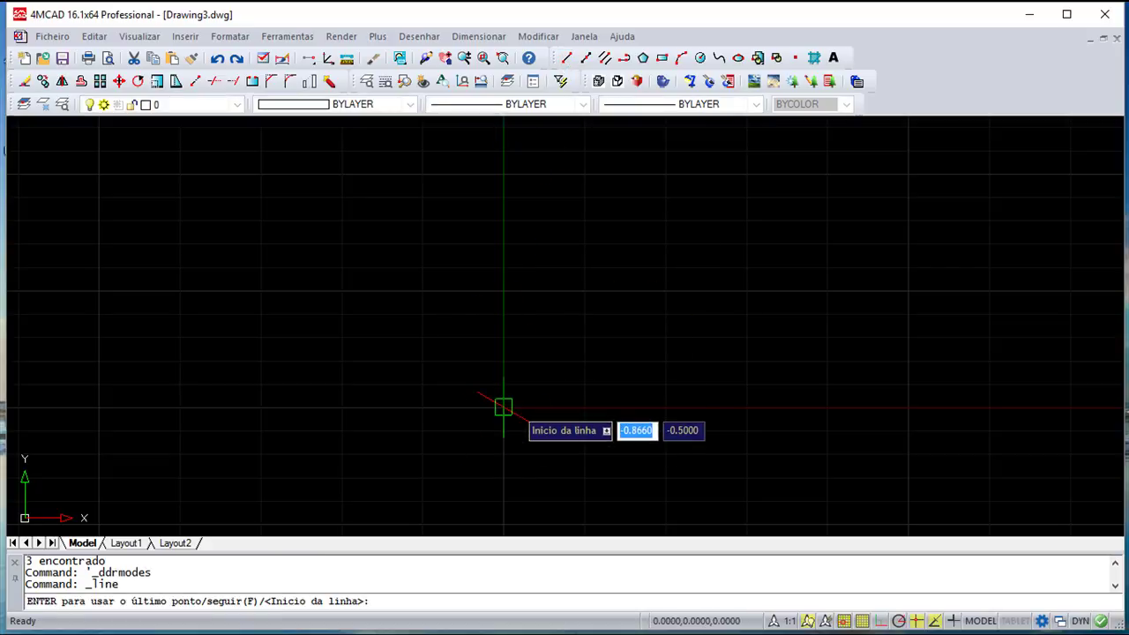
click(503, 407)
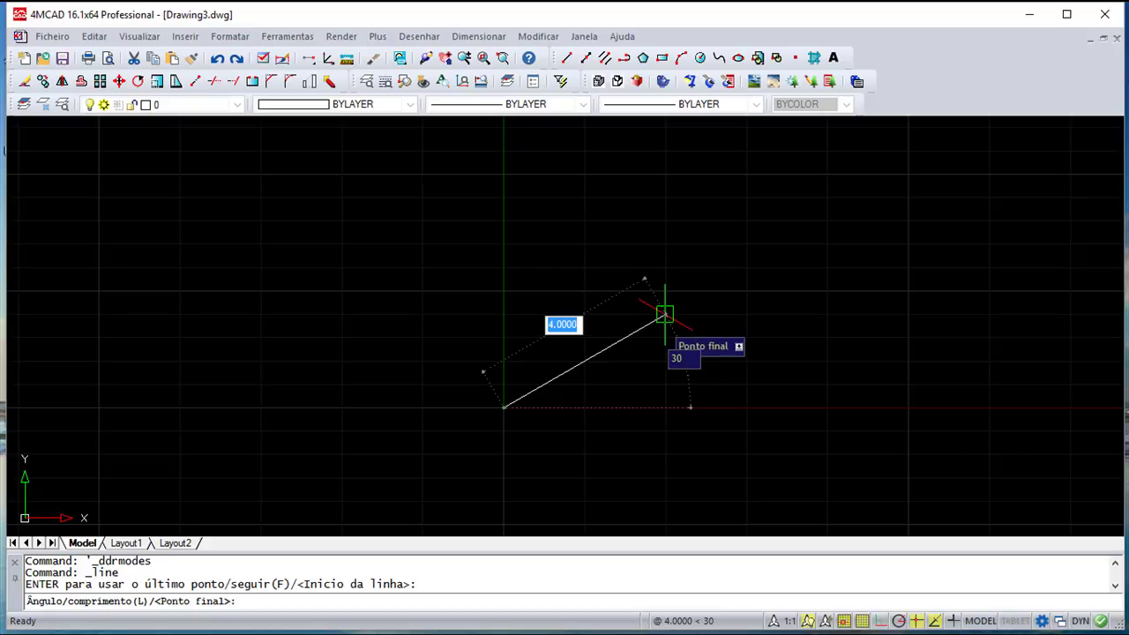
click(705, 290)
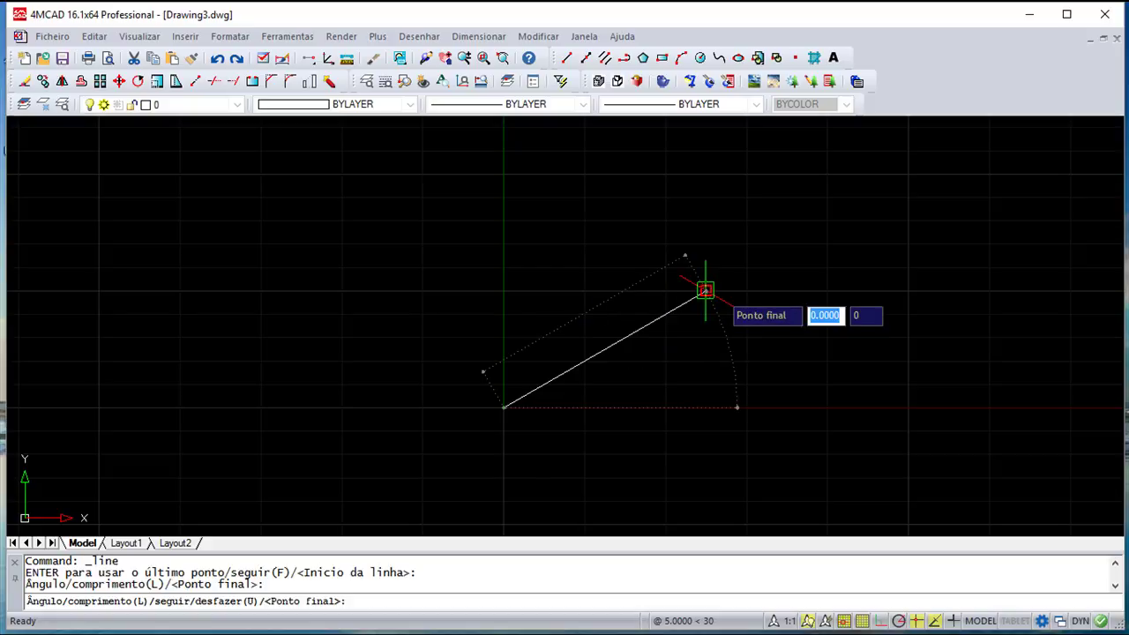
mouse_move(748, 284)
middle_down()
mouse_move(738, 371)
mouse_move(736, 352)
middle_up()
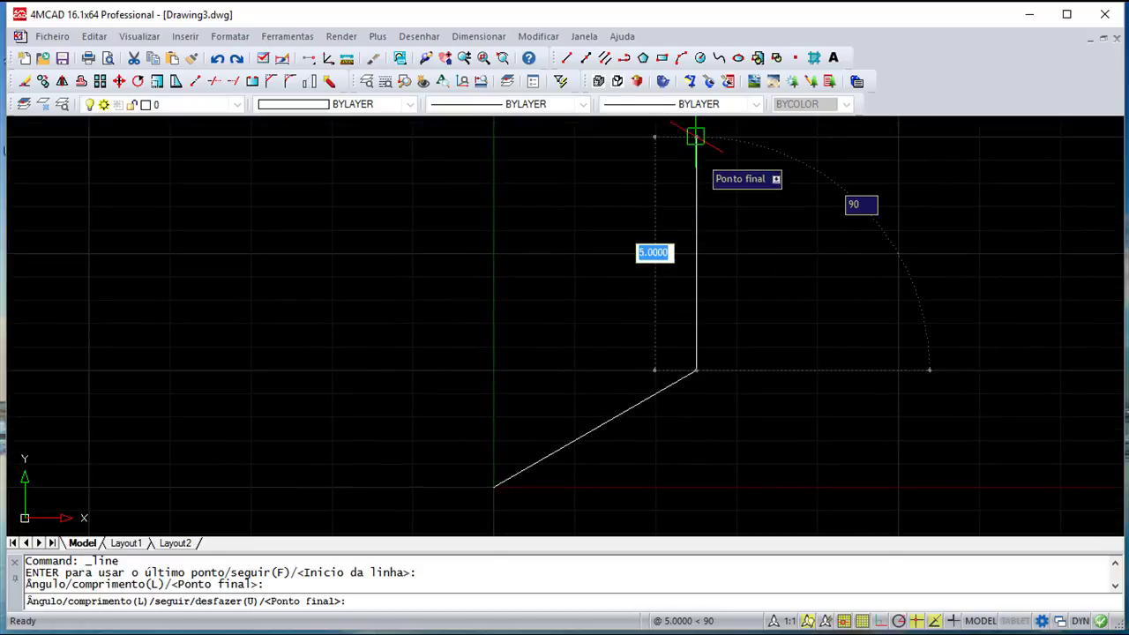
click(696, 137)
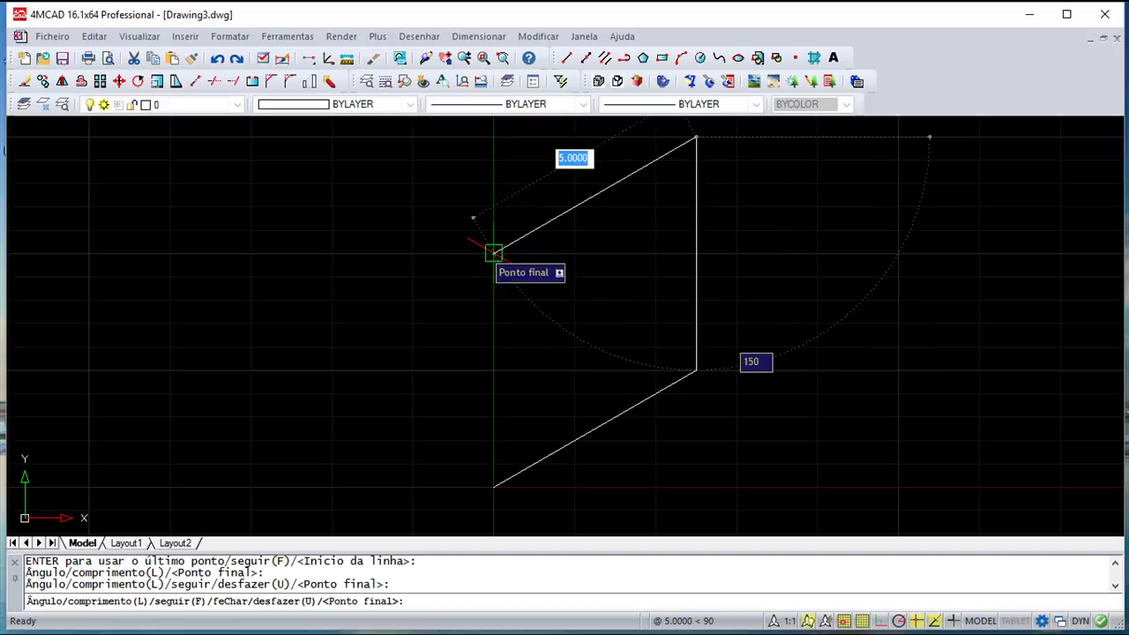
click(494, 253)
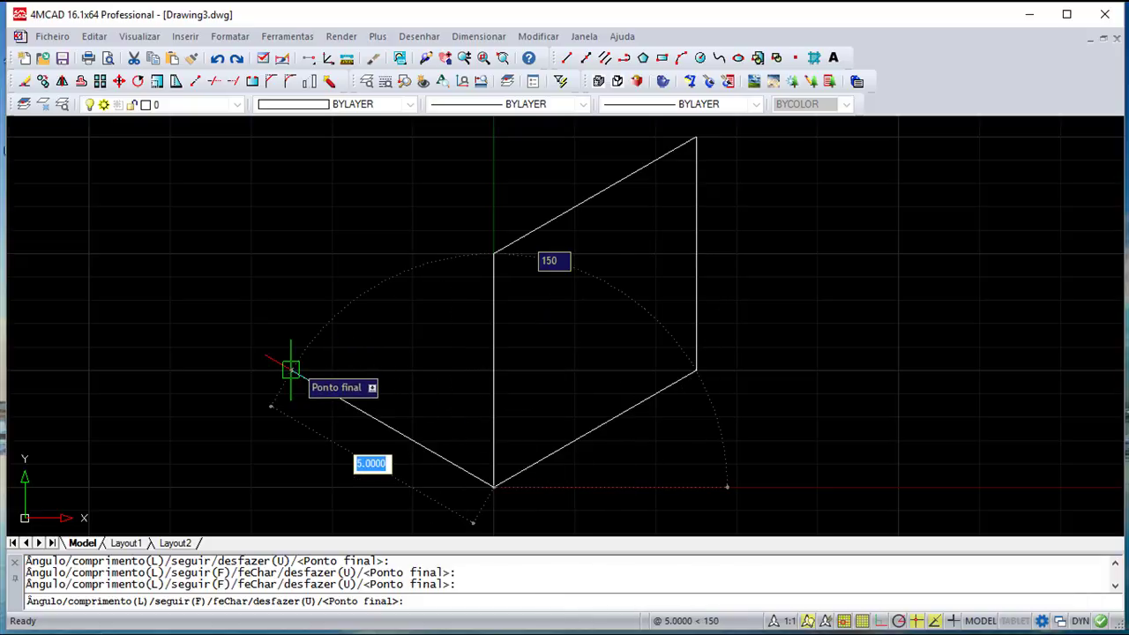
- Draw the left isometric face with 5-unit lines: from the origin at 150°, vertically up, and back to the faces' shared upper corner
click(291, 370)
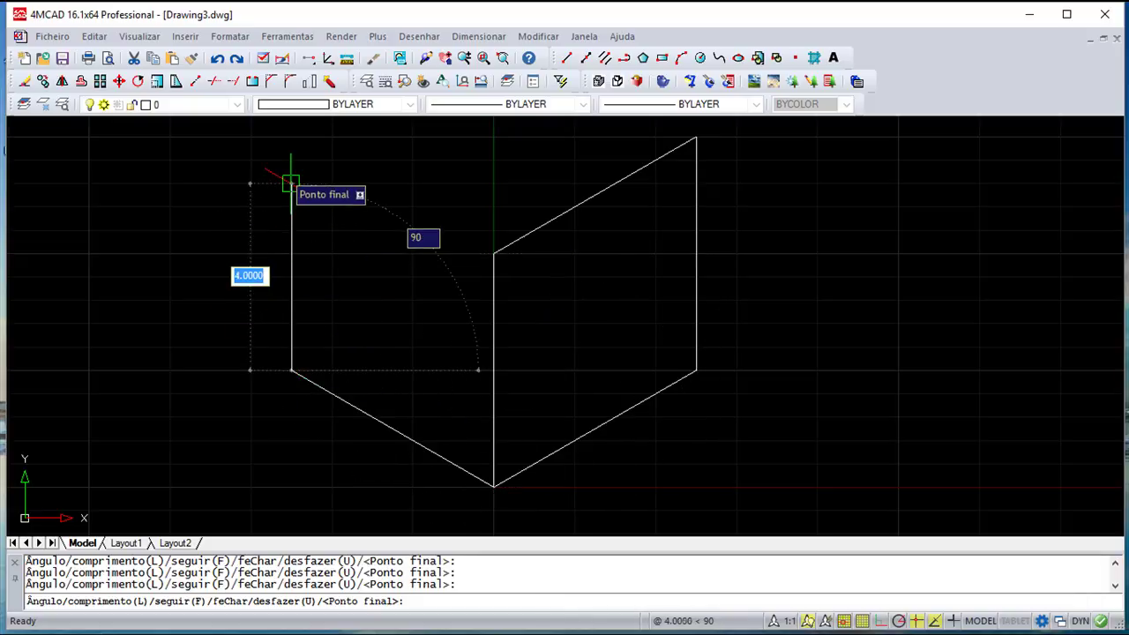
click(291, 137)
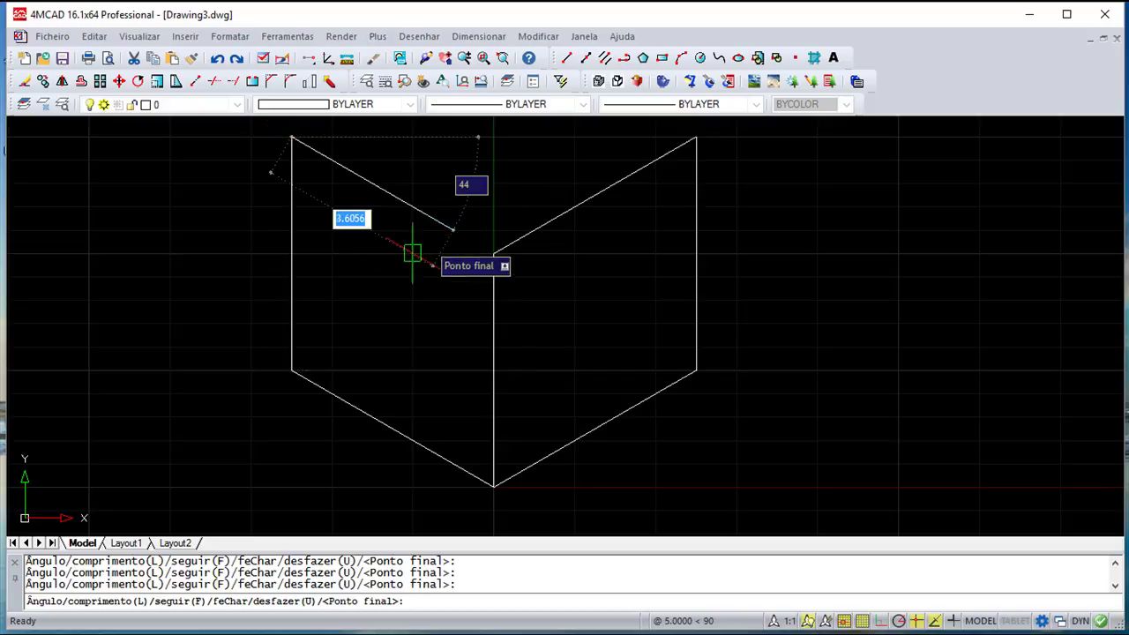
click(494, 253)
key(Return)
- Draw the top face's two back edges, each 5 units, from the left face's outer upper corner to the right face's outer upper corner
middle_drag(581, 334, 639, 468)
key(Return)
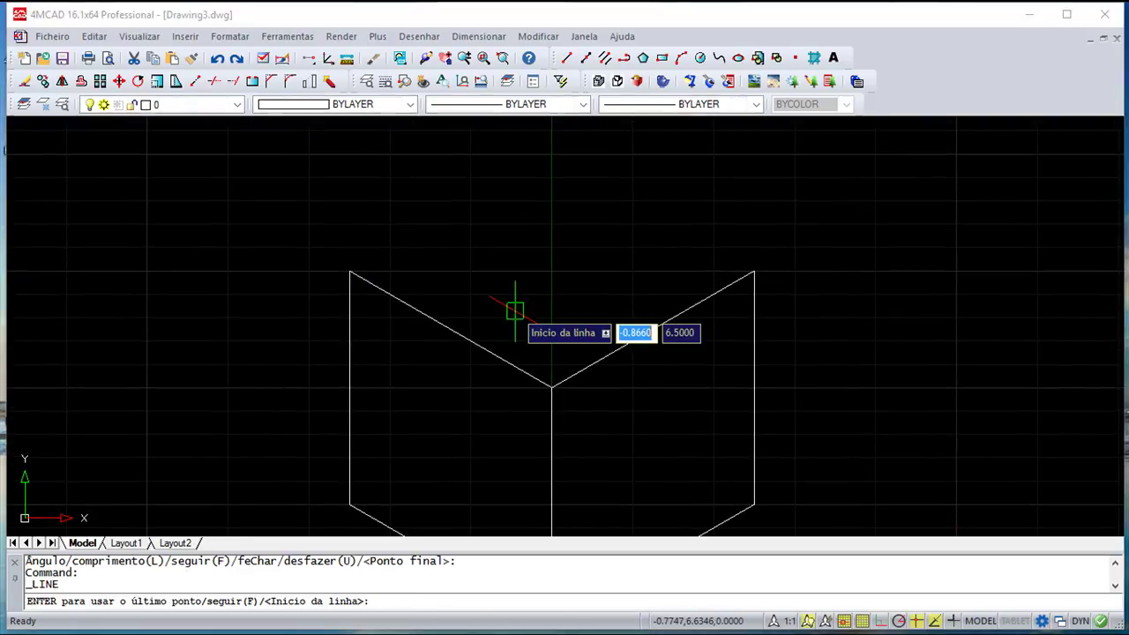
click(349, 270)
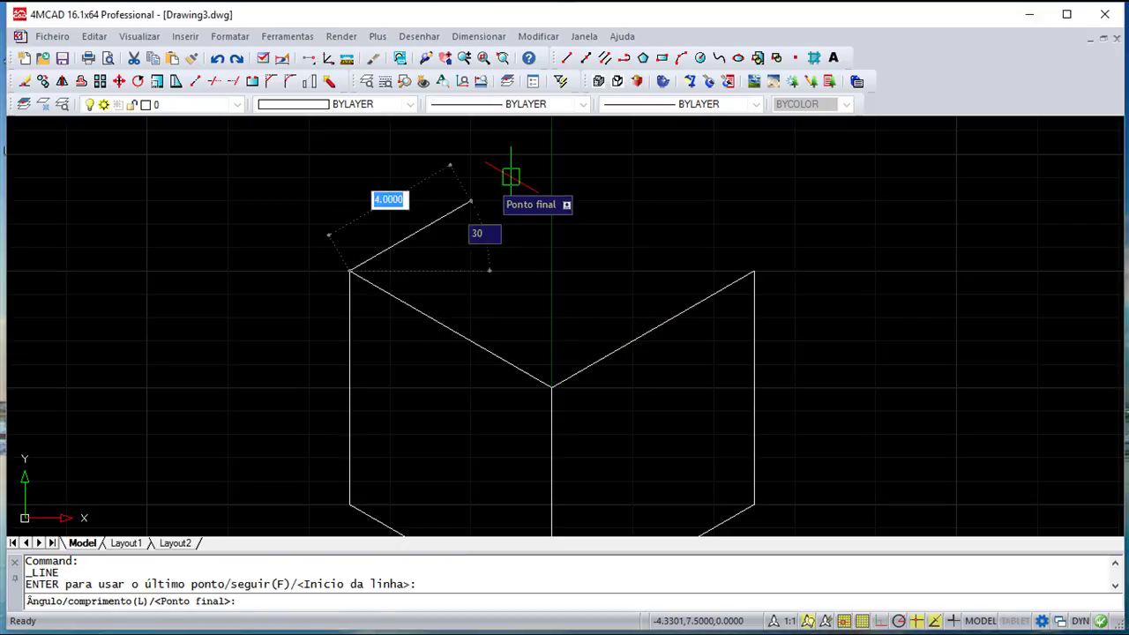
click(551, 154)
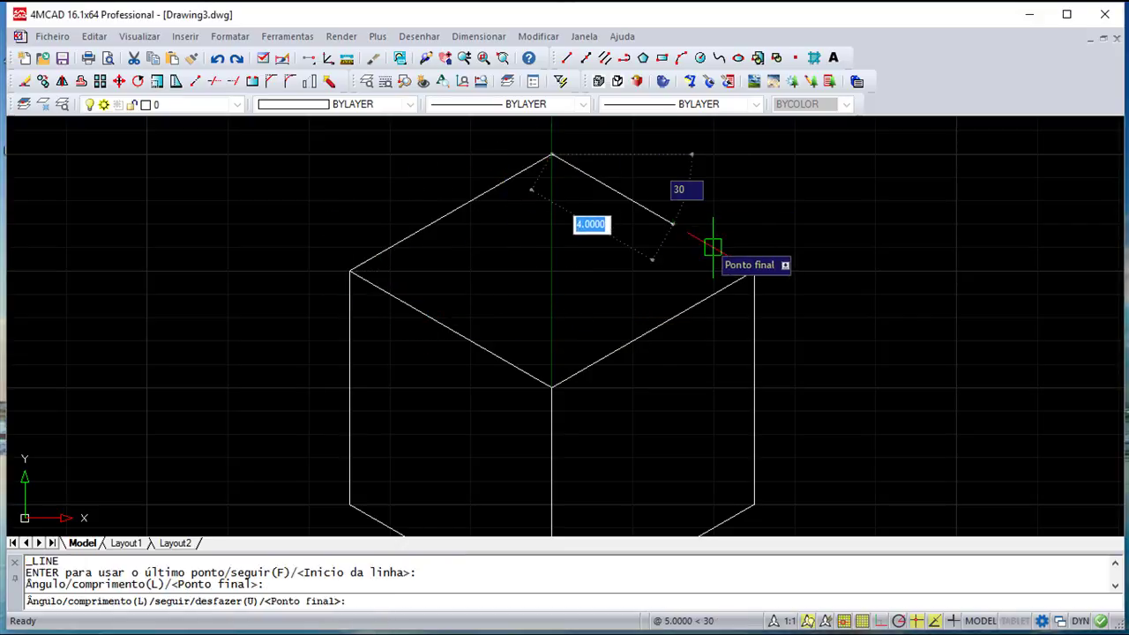
click(755, 270)
key(Return)
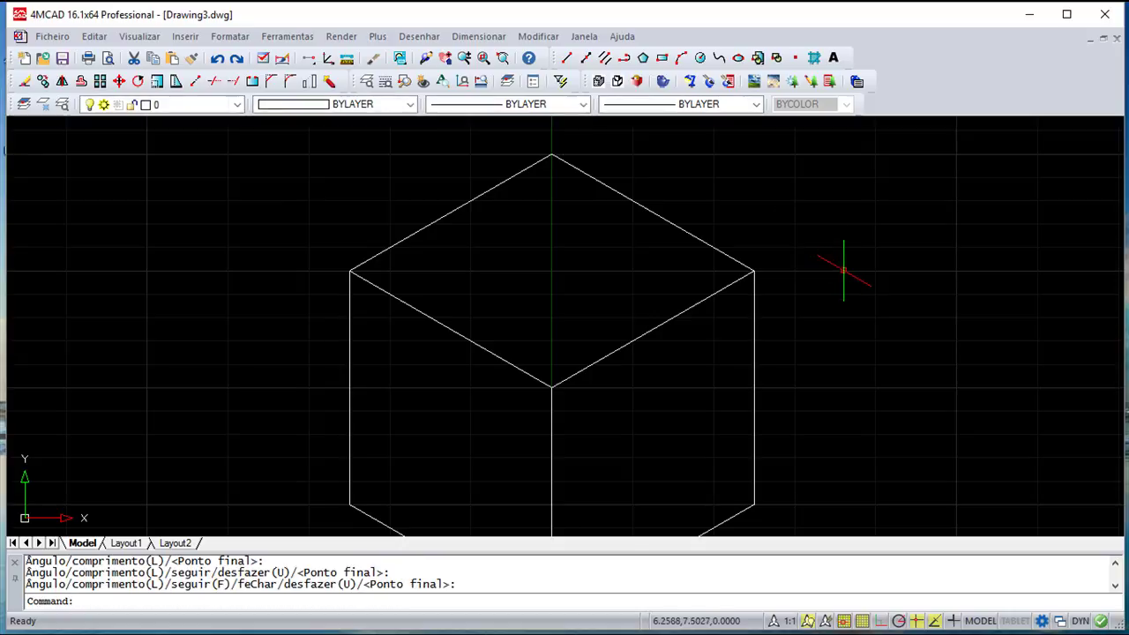
- Draw a diagonal line across the cube's right face from its outer upper corner to the origin
scroll(816, 292, down, 3)
middle_drag(806, 323, 655, 292)
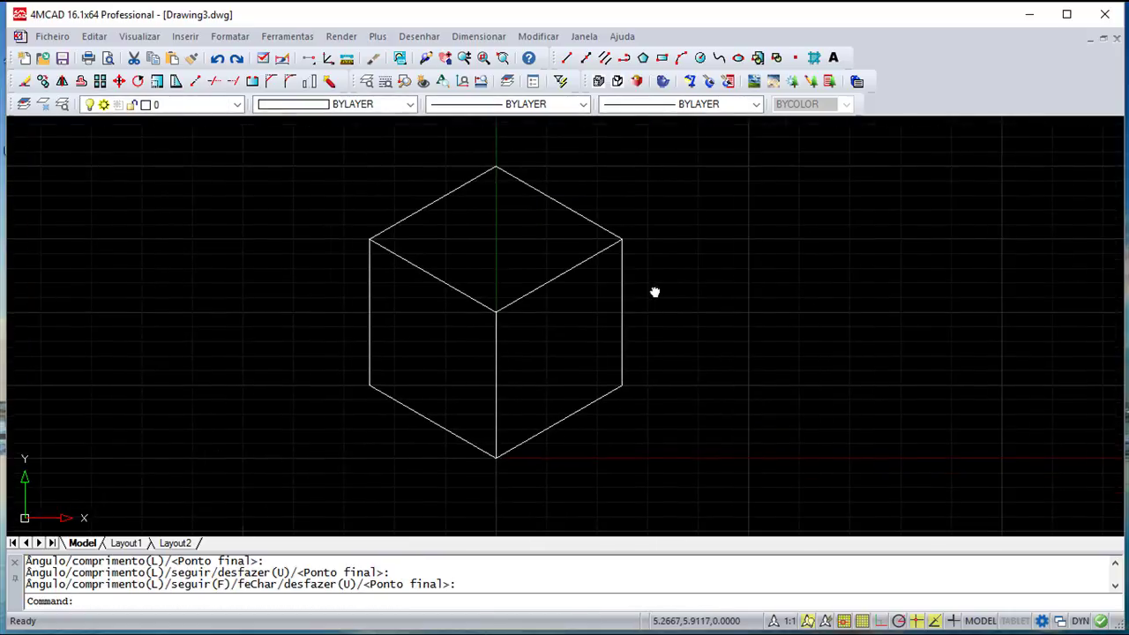
click(566, 57)
click(622, 239)
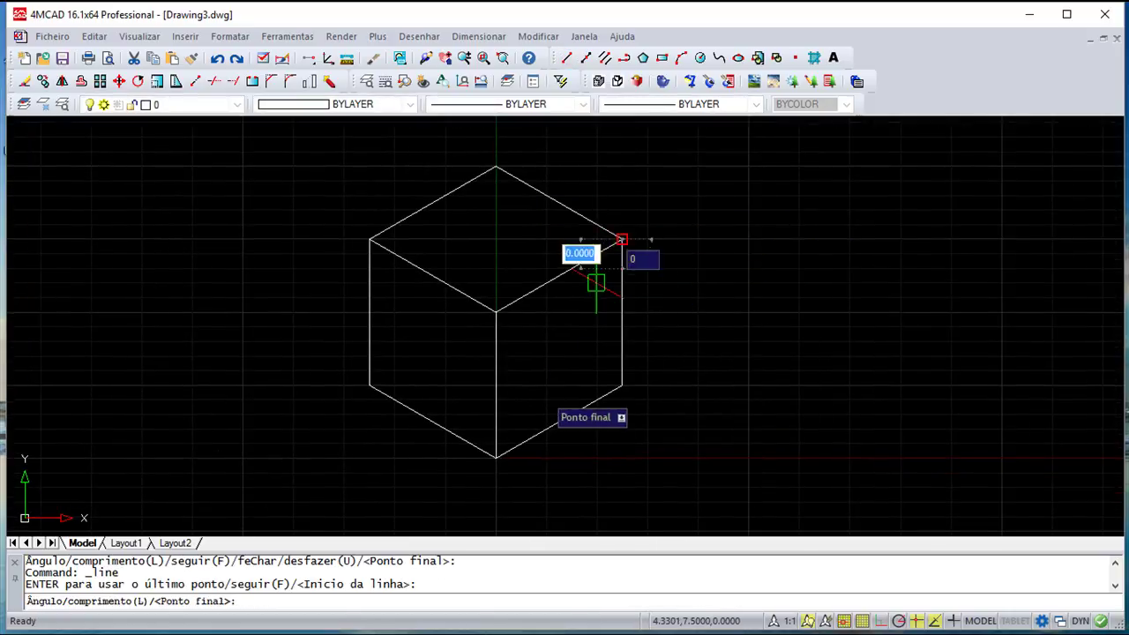
click(496, 457)
key(Return)
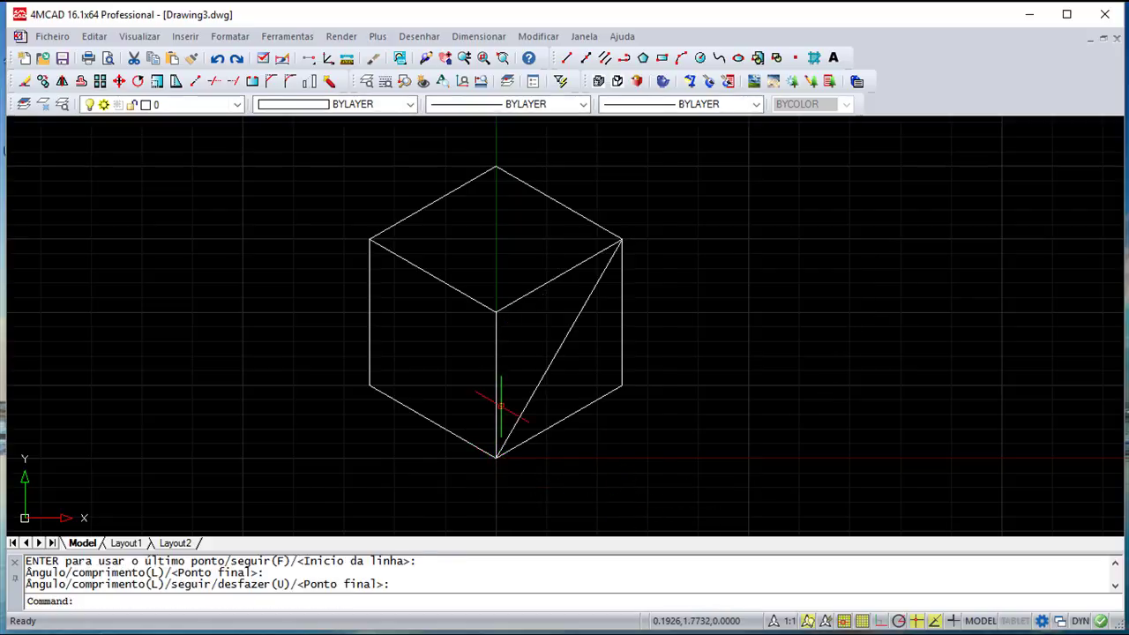
- Draw a 5-unit diagonal at 30° across the left face from its outer lower corner to the cube's central corner
key(Return)
click(369, 384)
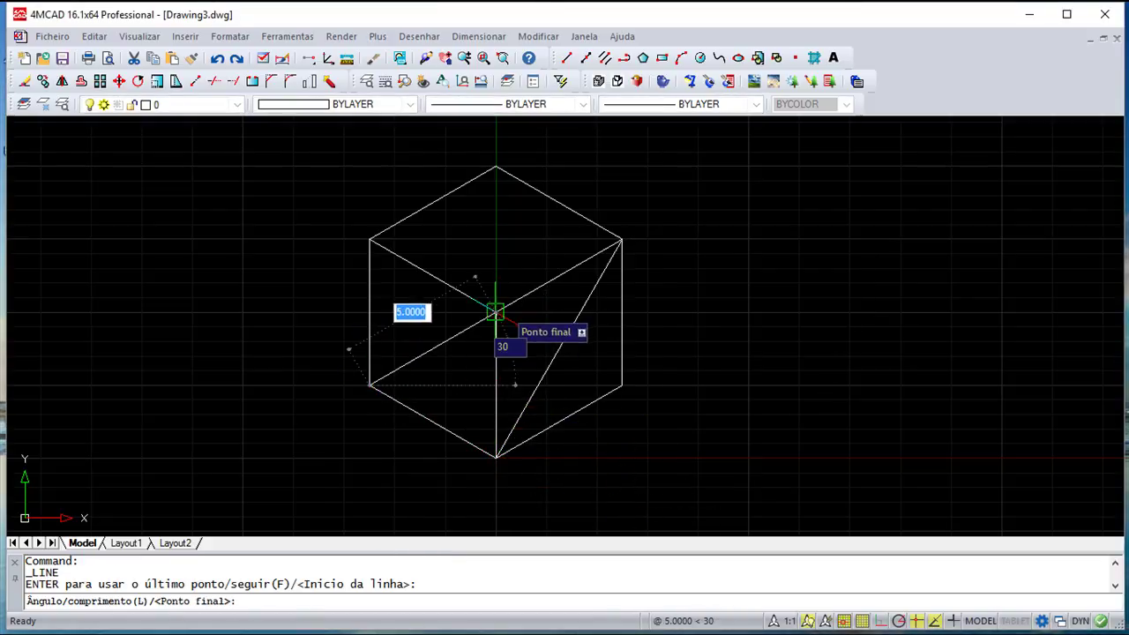
click(495, 313)
key(Return)
key(Return)
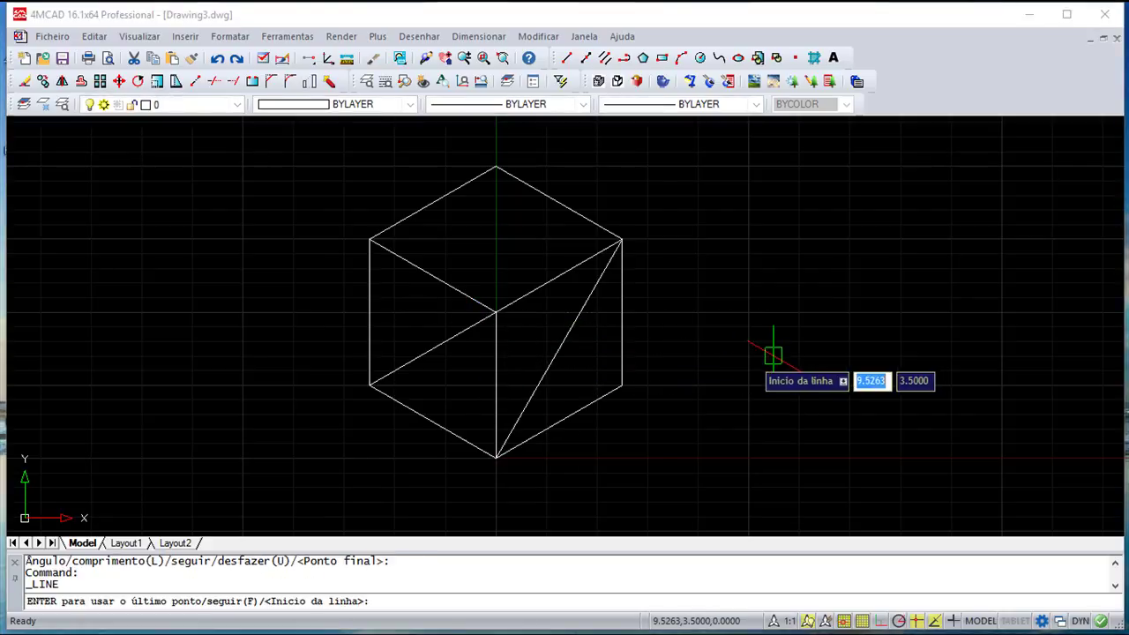
- Draw a horizontal diagonal across the cube's top face between its two outer corners
click(369, 238)
click(622, 238)
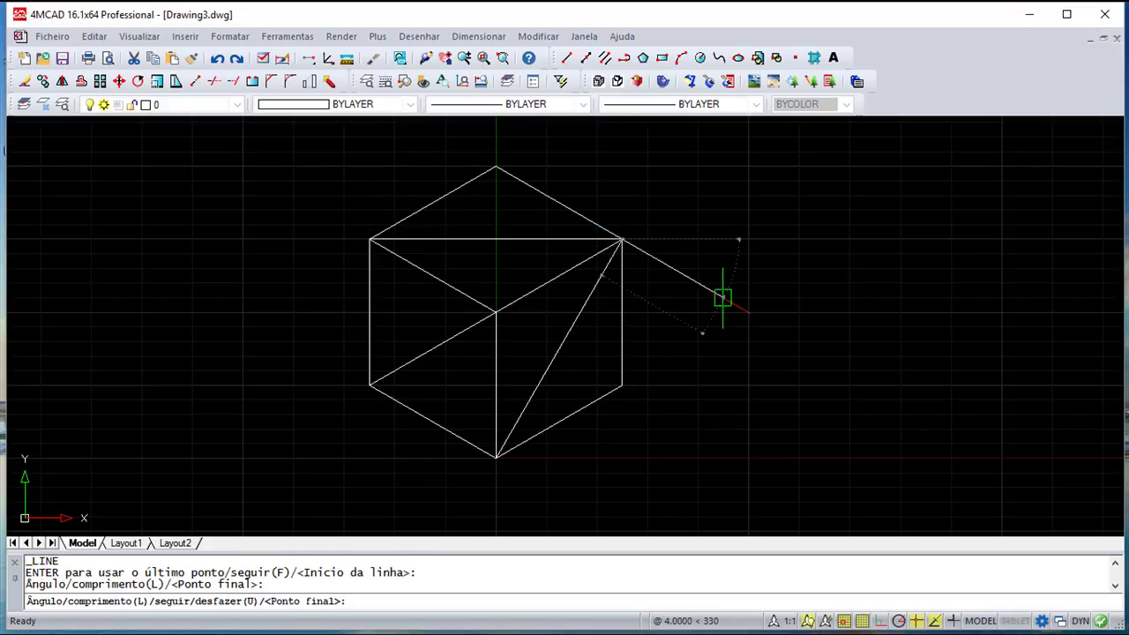
key(Return)
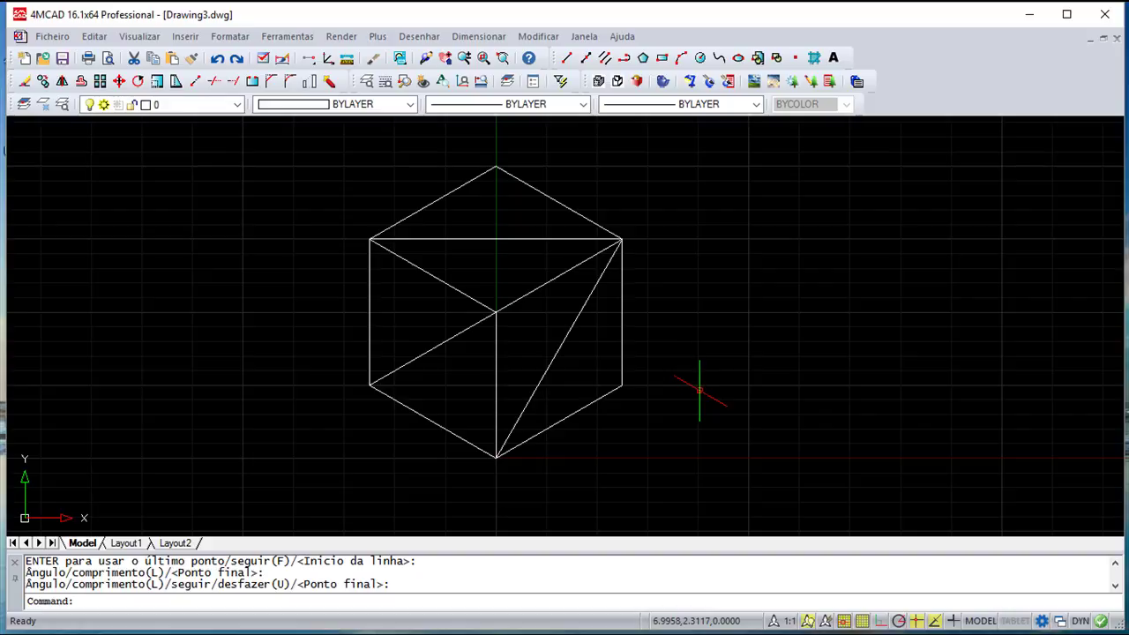
- Draw an ellipse isocircle on the right isoplane, centred on the right face's diagonal midpoint and reaching the midpoint of its outer vertical edge
click(423, 38)
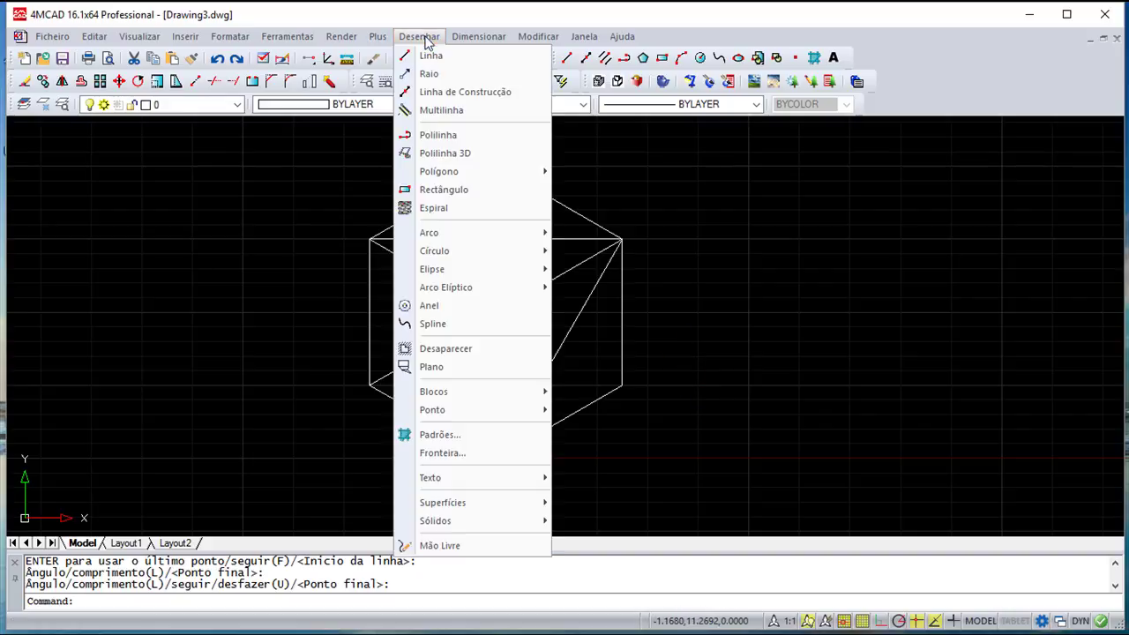
mouse_move(449, 270)
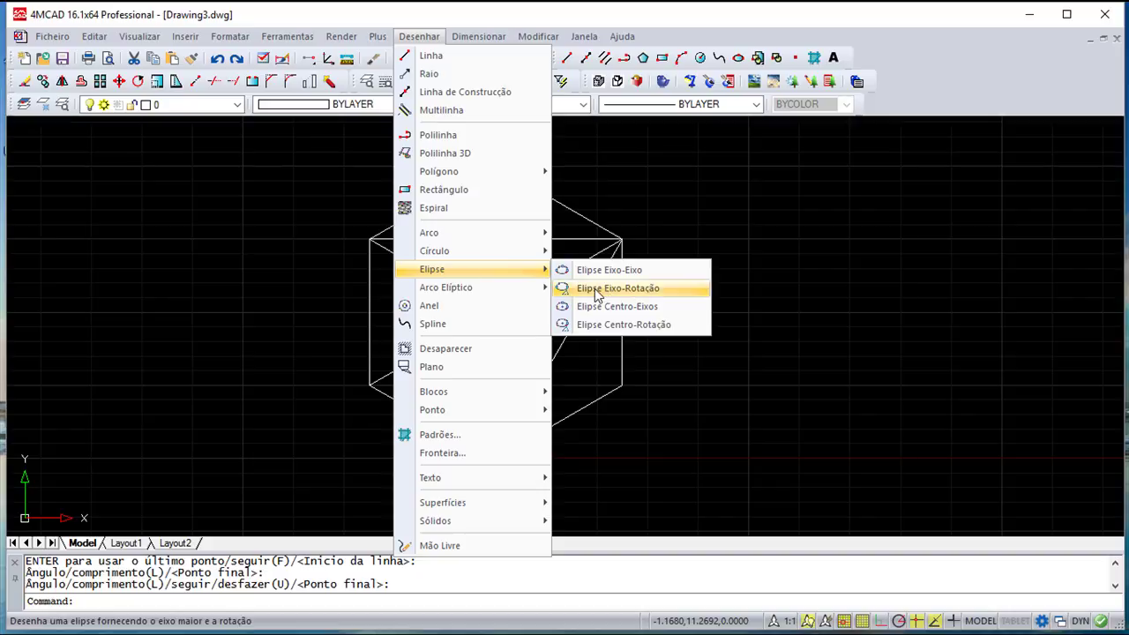
click(663, 290)
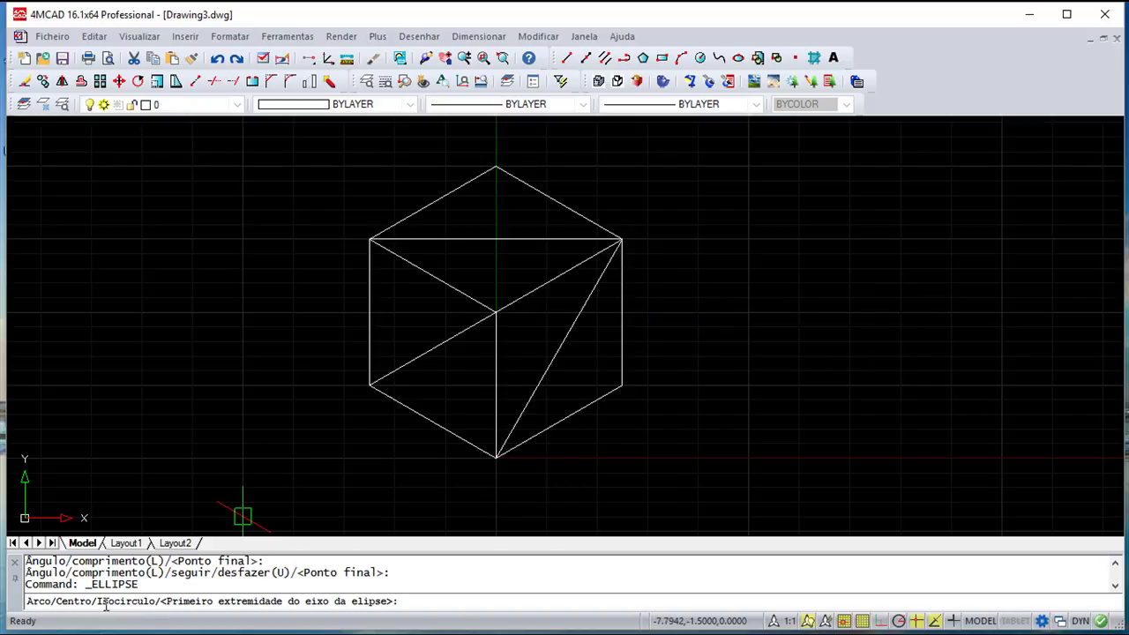
text(i)
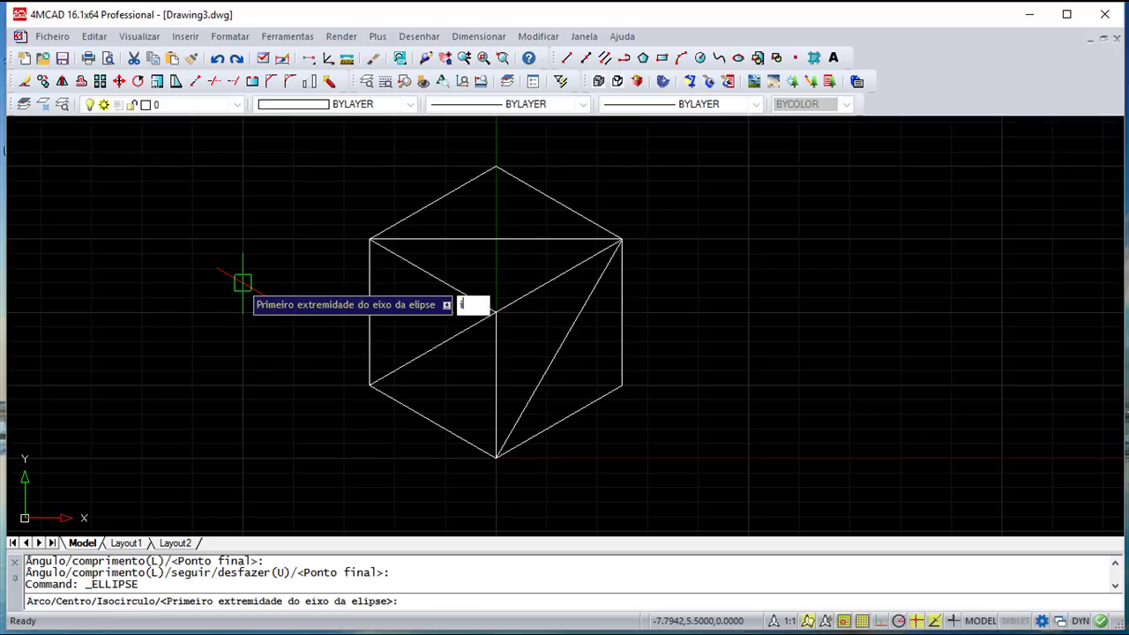
key(Return)
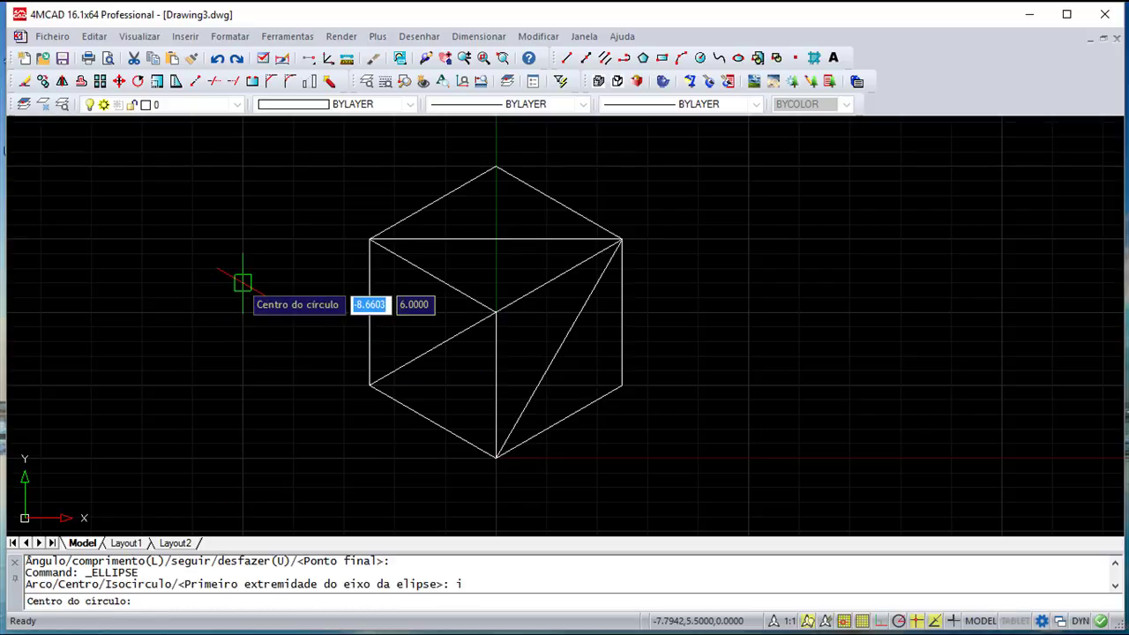
click(570, 327)
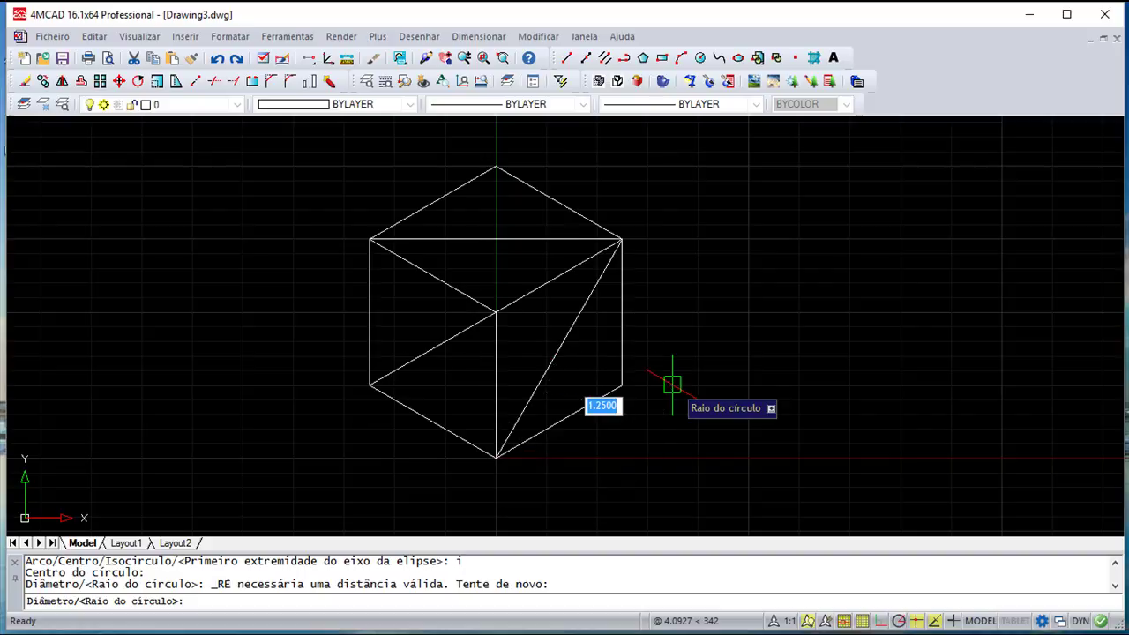
key(F5)
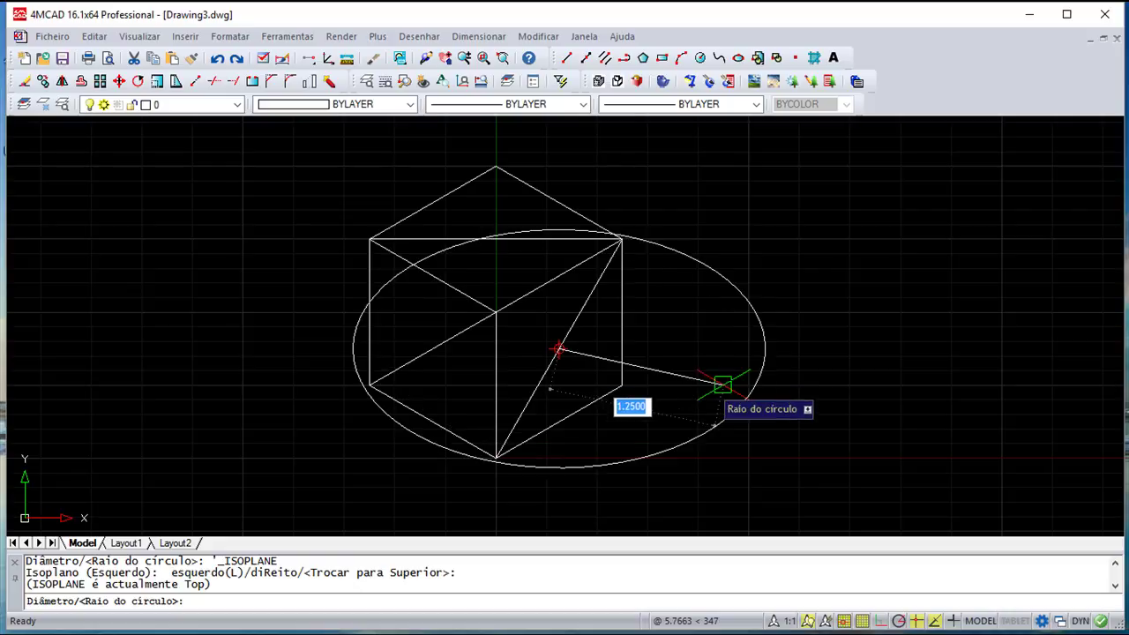
key(F5)
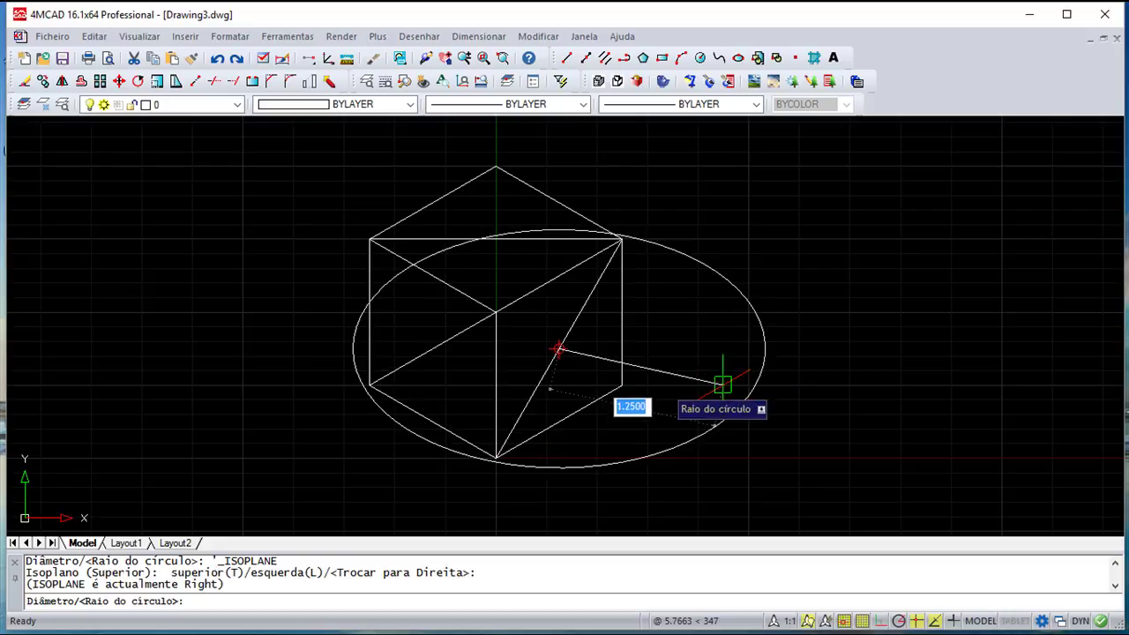
click(622, 311)
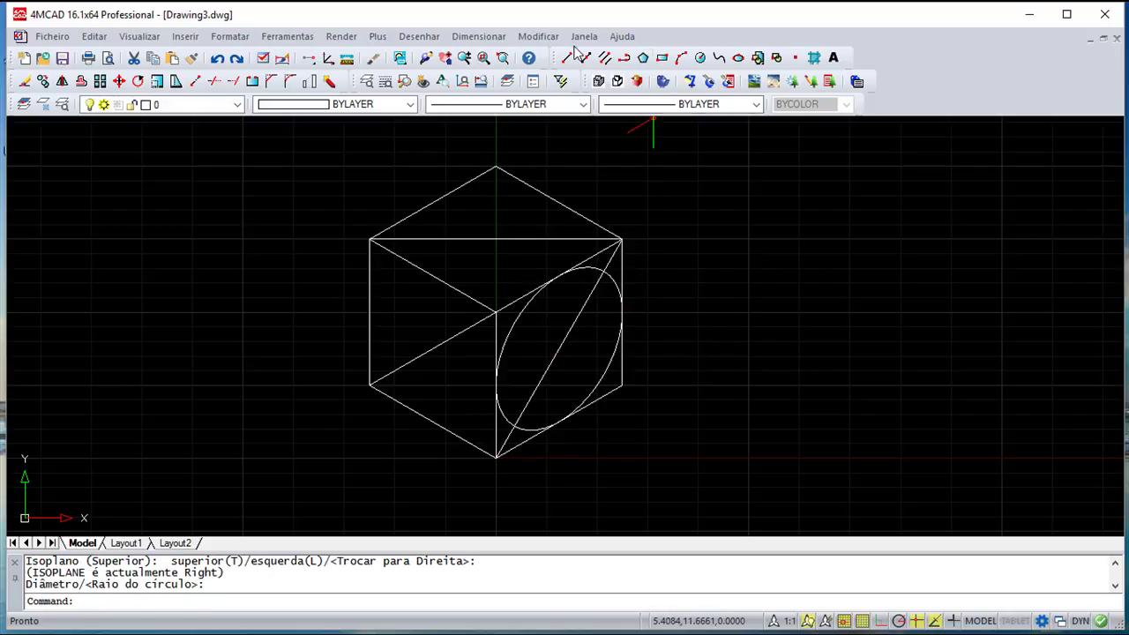
- Draw an isocircle on the top isoplane, centred on the top face's diagonal midpoint and reaching the midpoint of its back right edge
key(Return)
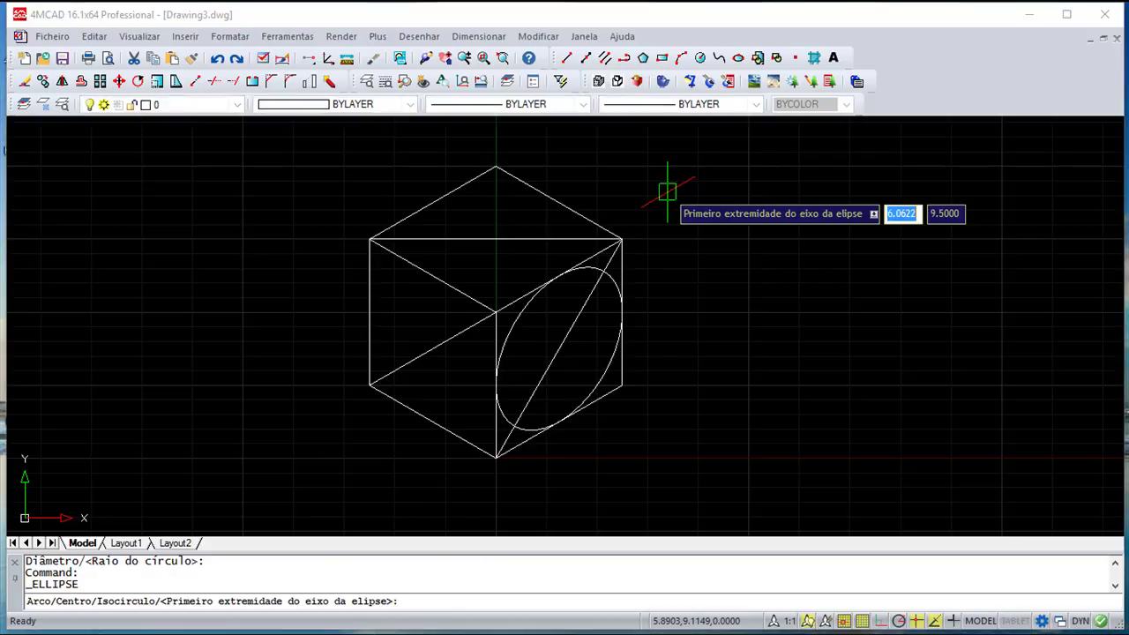
text(i)
key(Return)
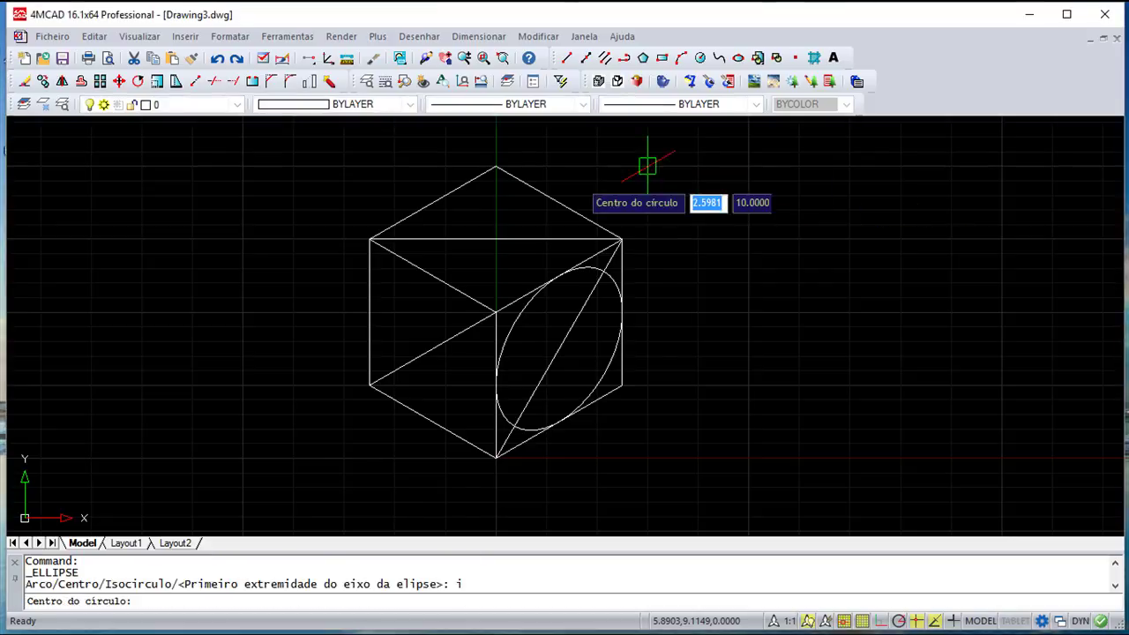
click(470, 238)
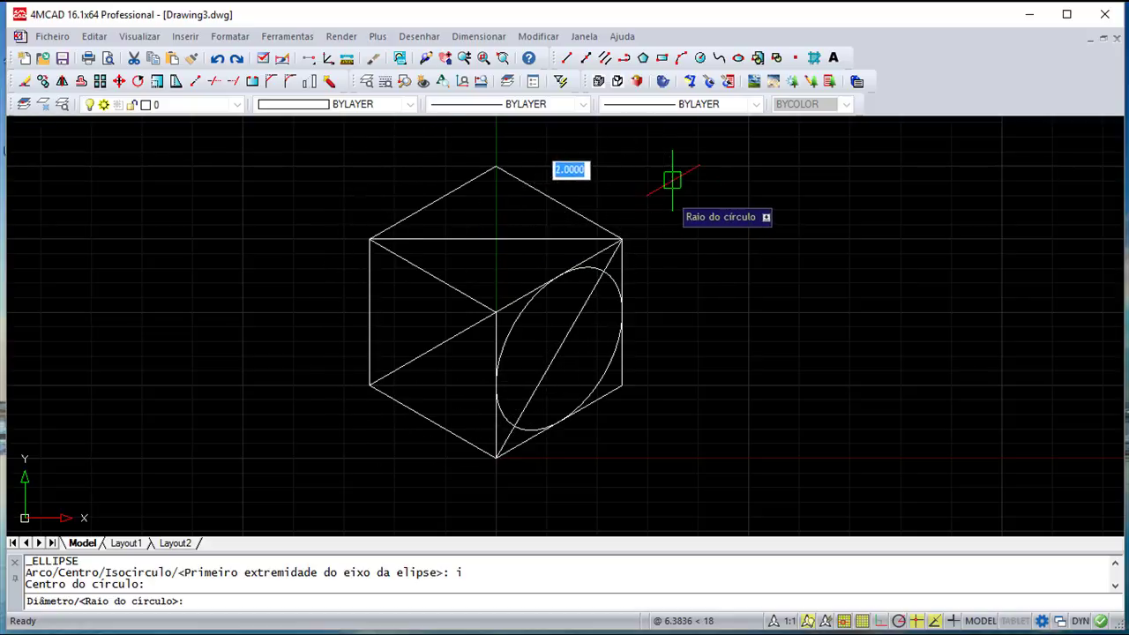
key(F5)
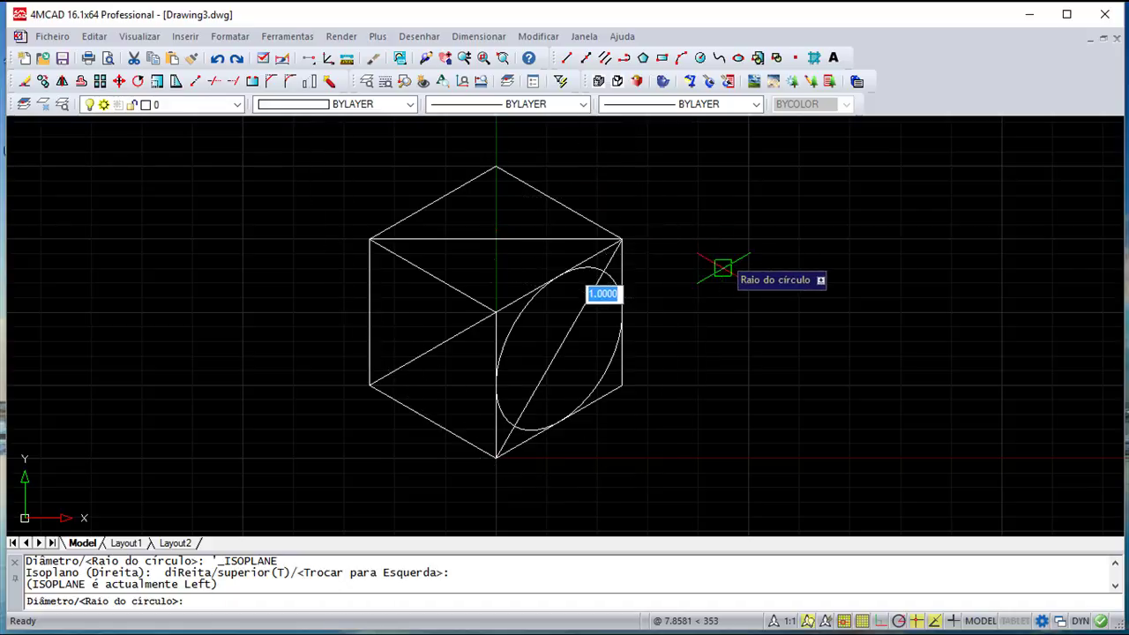
key(F5)
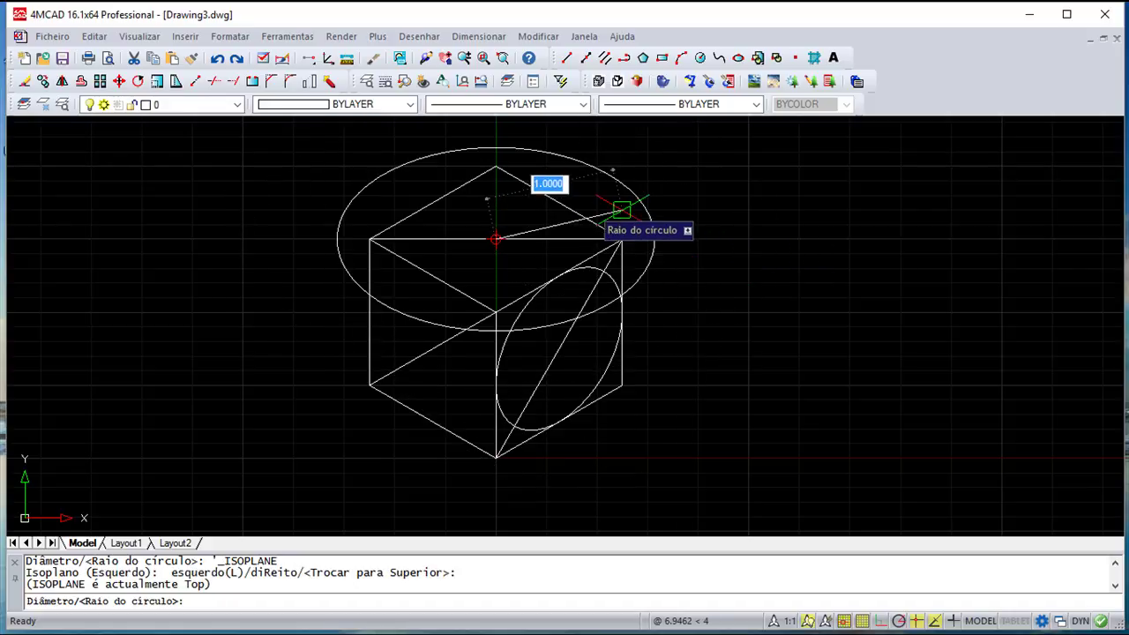
click(561, 204)
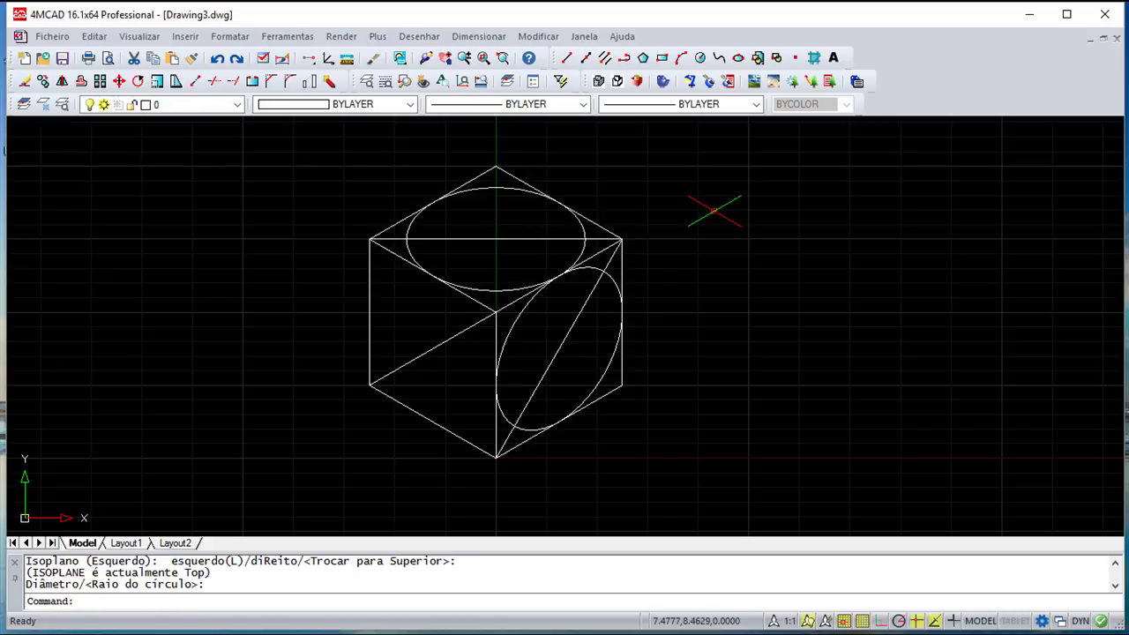
- Erase the construction diagonals across the cube's top and right faces
click(535, 37)
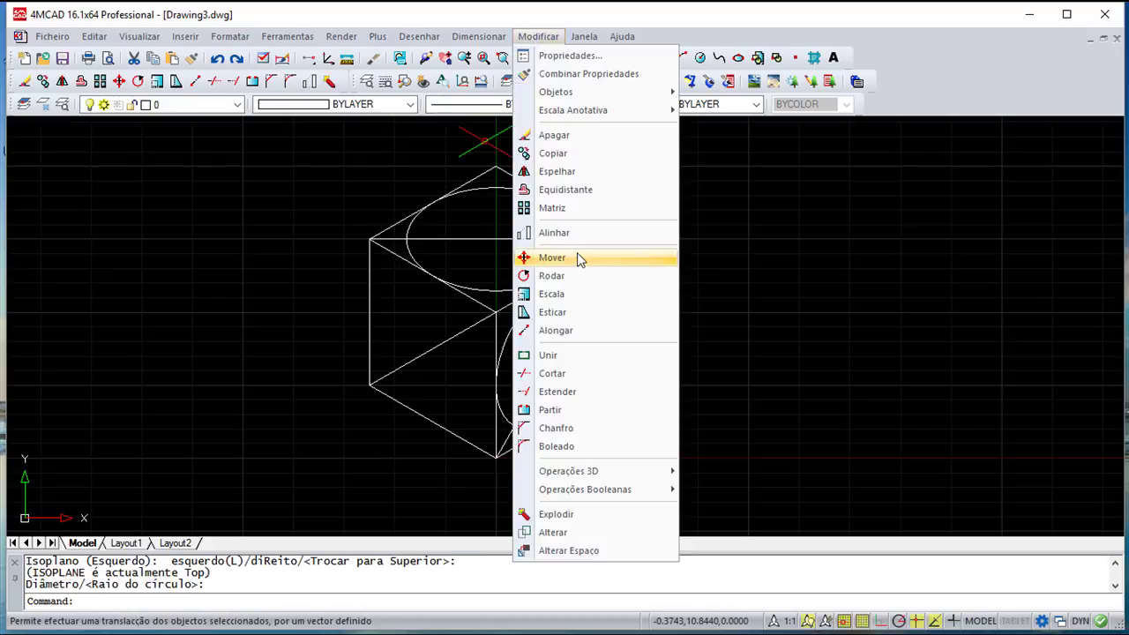
click(554, 135)
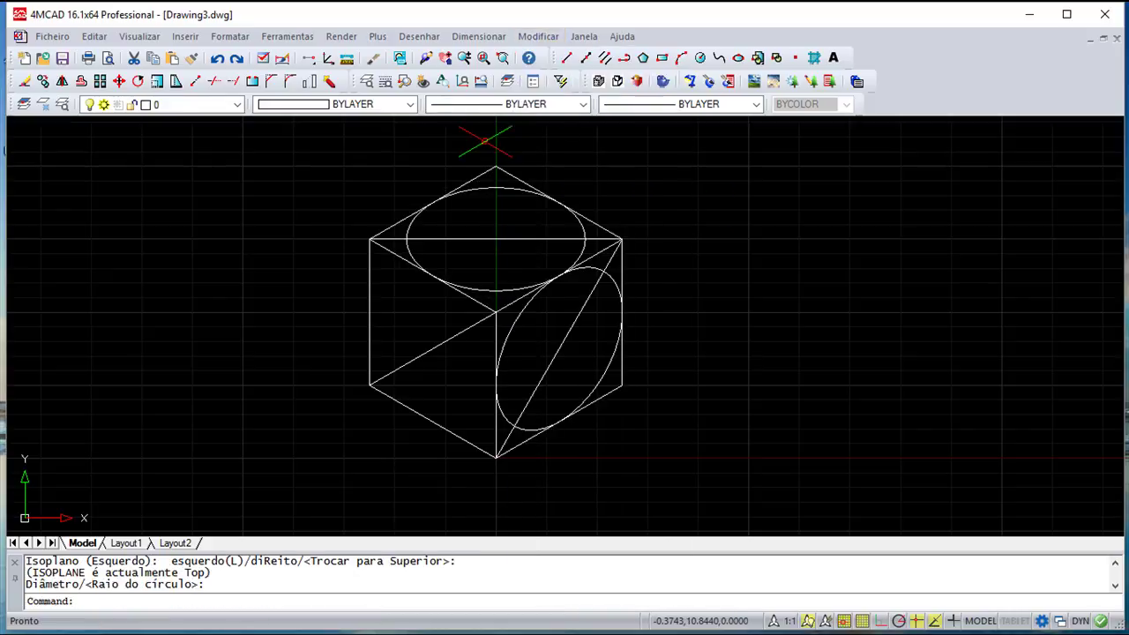
click(516, 239)
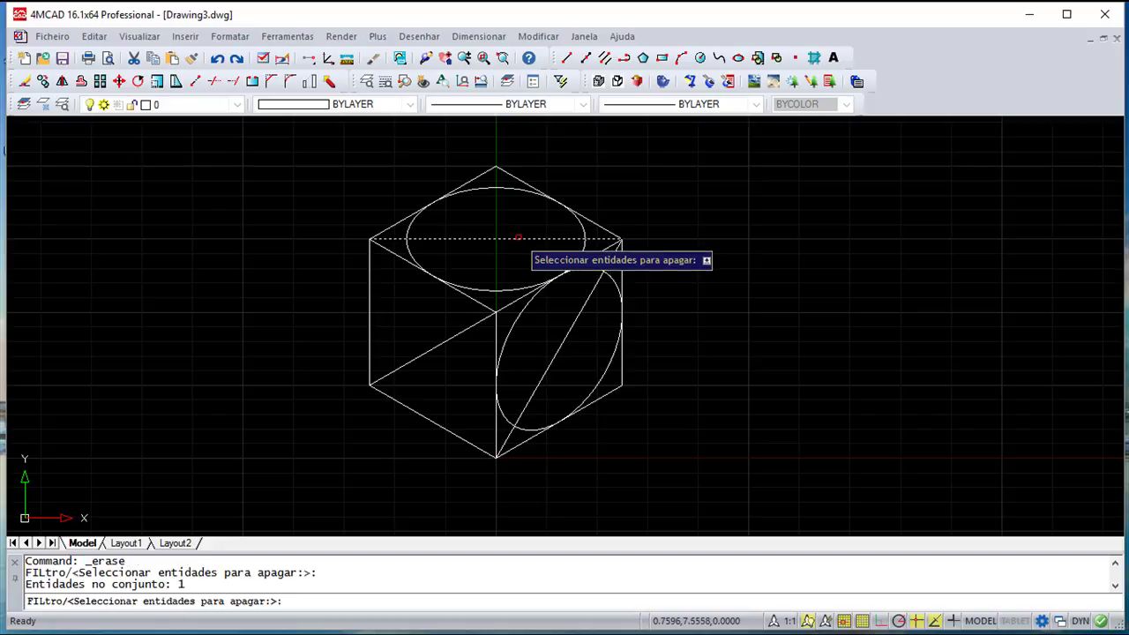
click(574, 310)
key(Return)
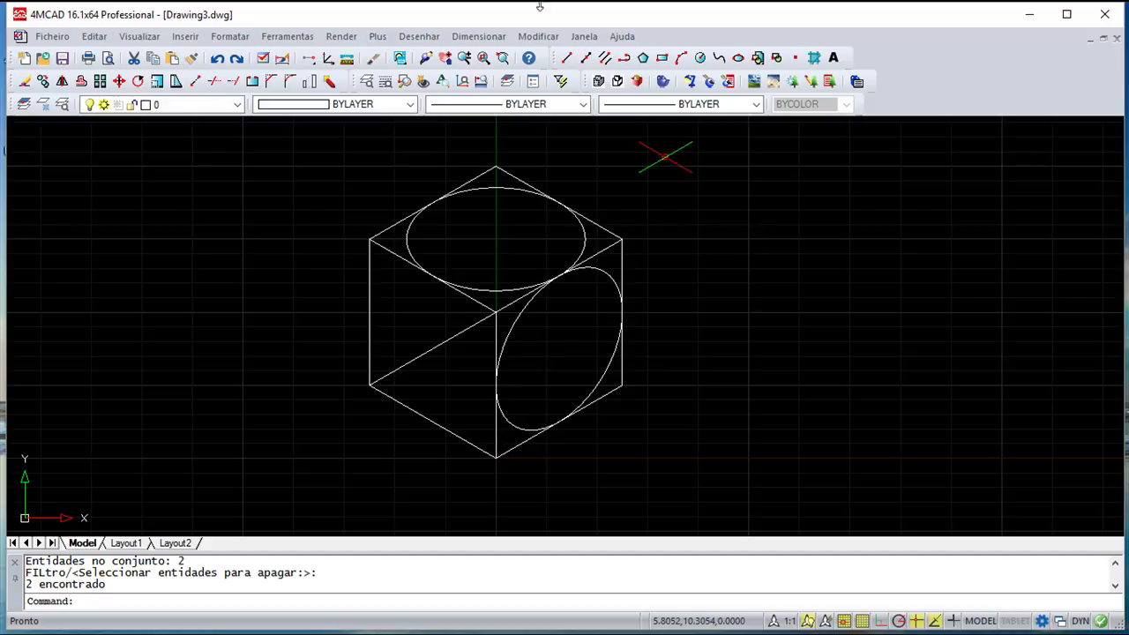
- Erase the construction diagonal across the cube's left face
click(538, 37)
click(554, 135)
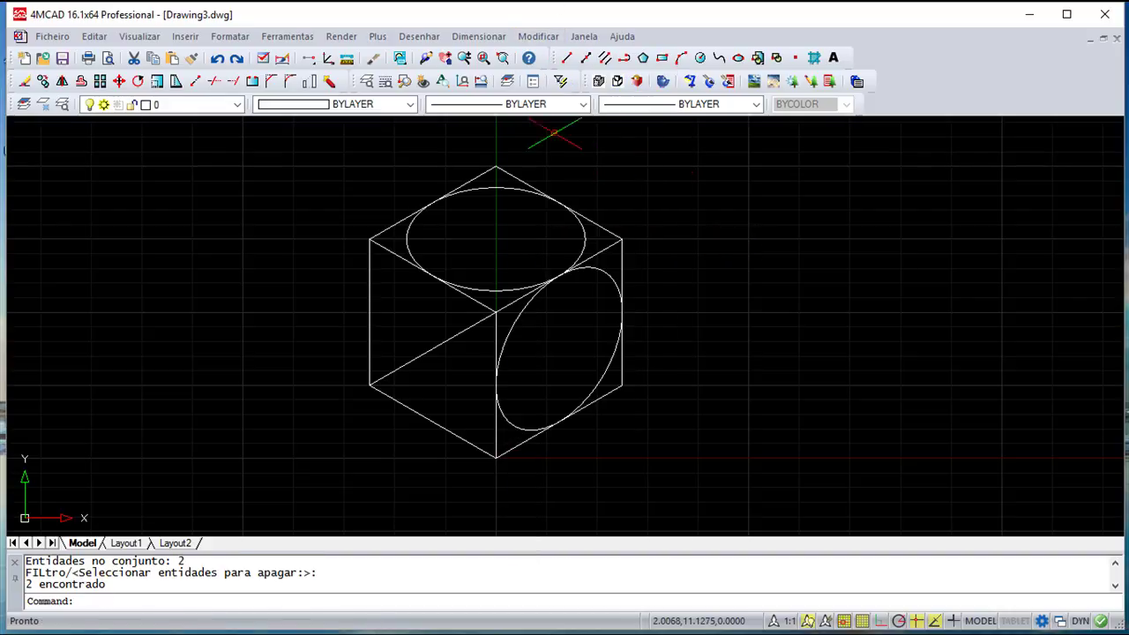
click(440, 345)
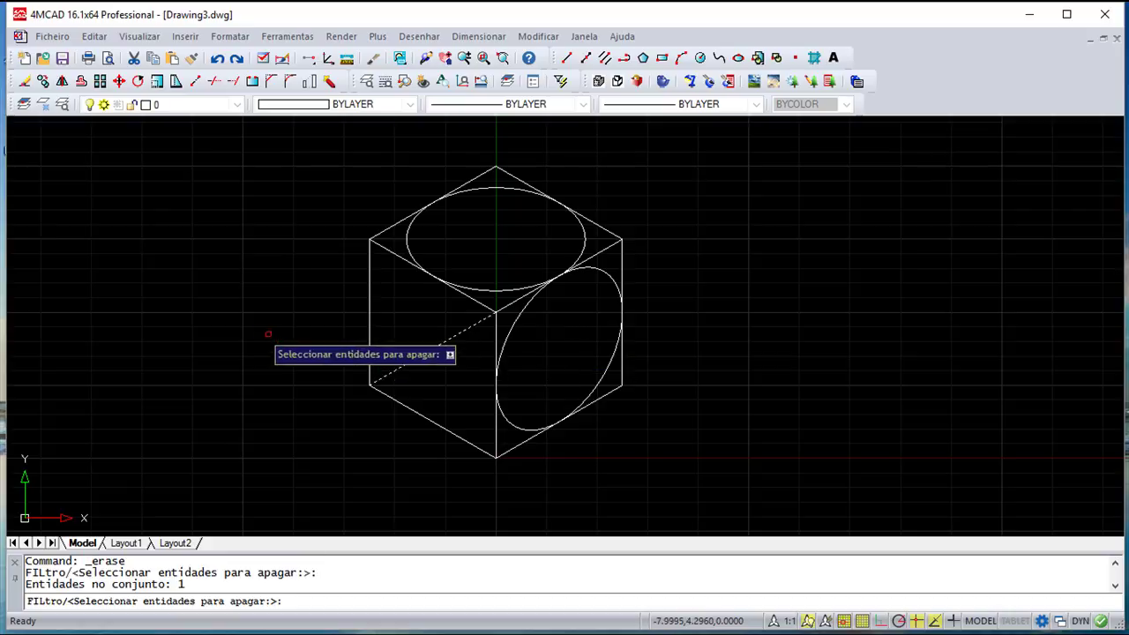
key(Return)
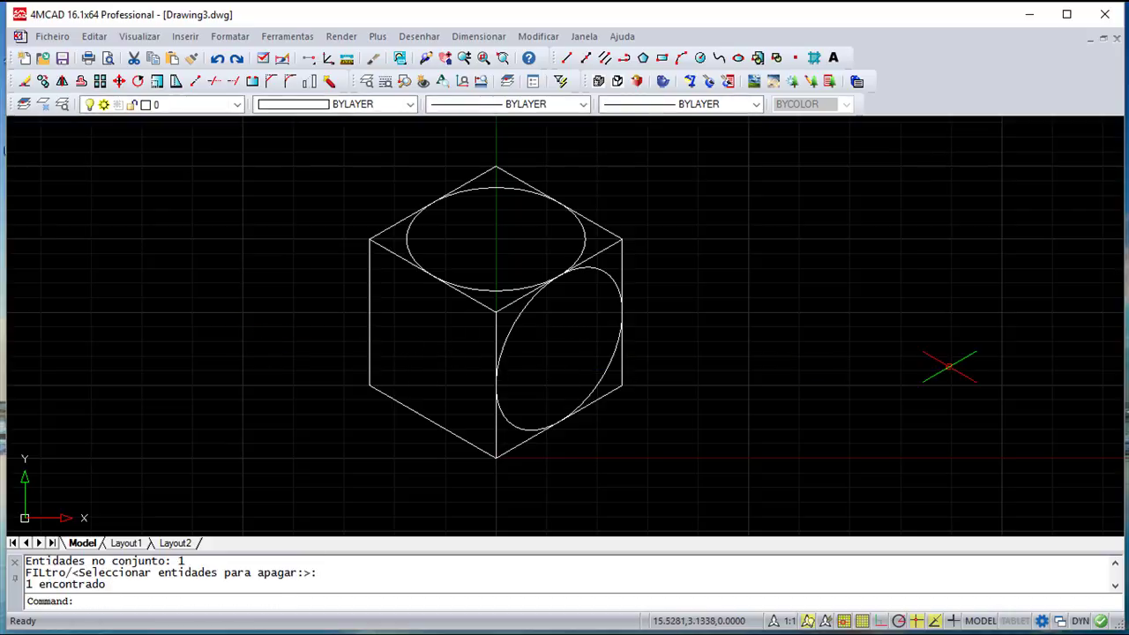